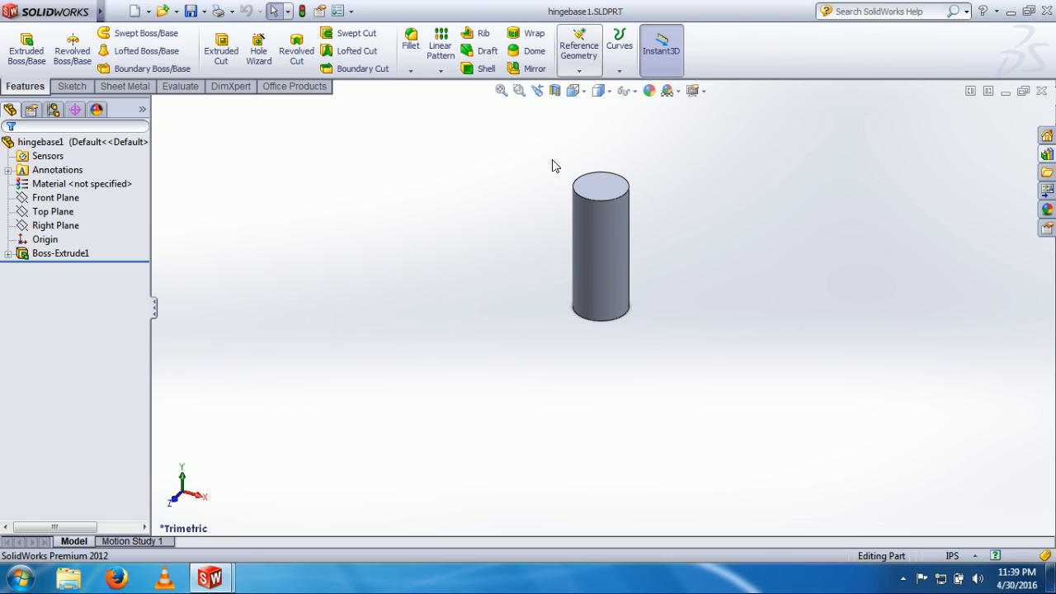
Examine the cylinder's extrusion and the sketch it is built from in the hingebase1 part.
click(7, 253)
click(61, 267)
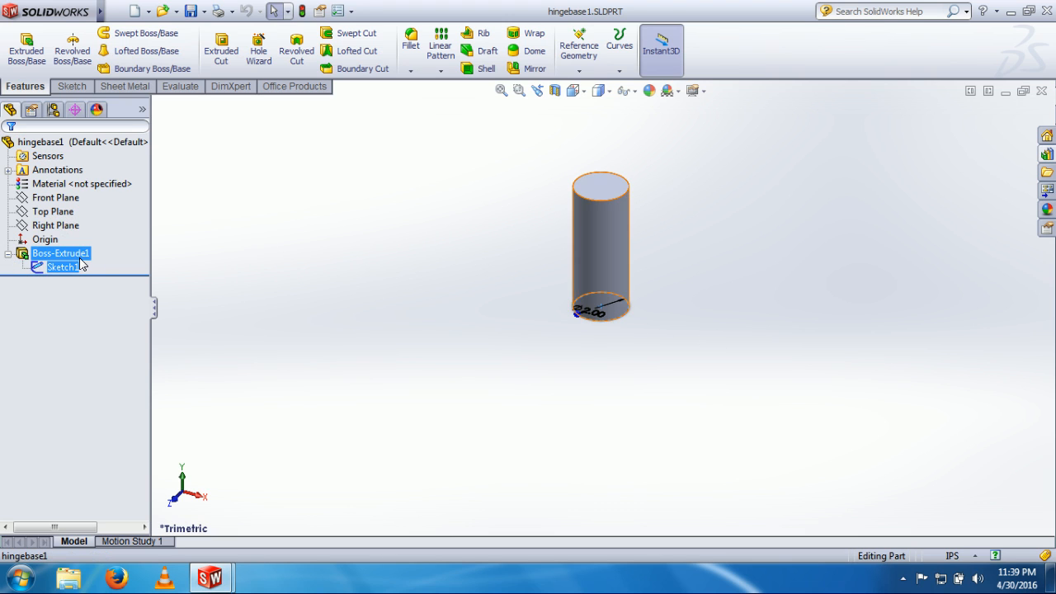
click(78, 255)
click(494, 209)
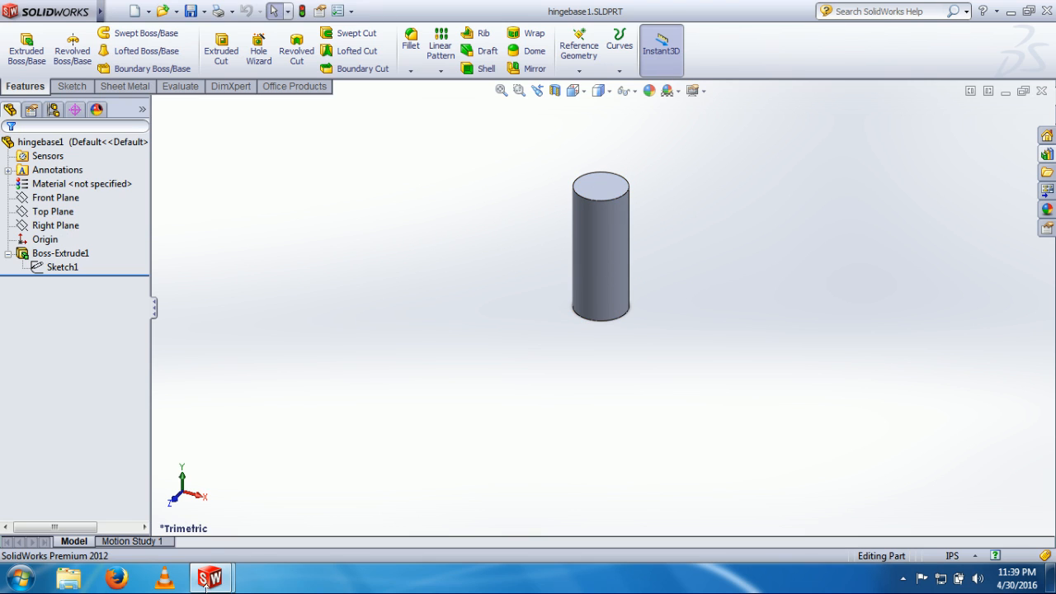
Switch to the hinge2 part, open the extrusion's hook-shaped profile sketch to examine its dimensions, and exit the sketch.
mouse_move(207, 582)
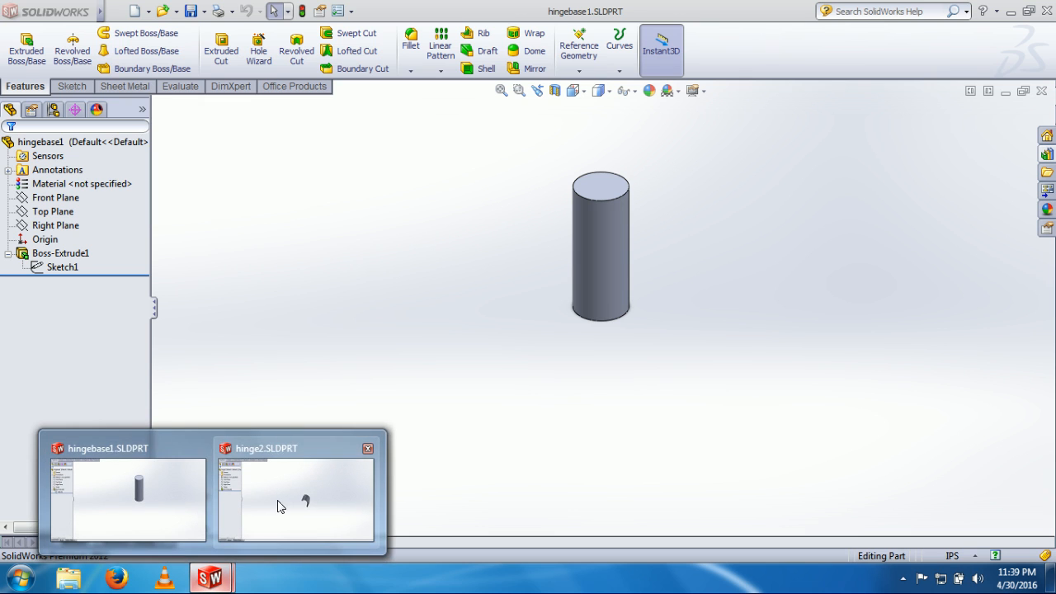
click(289, 519)
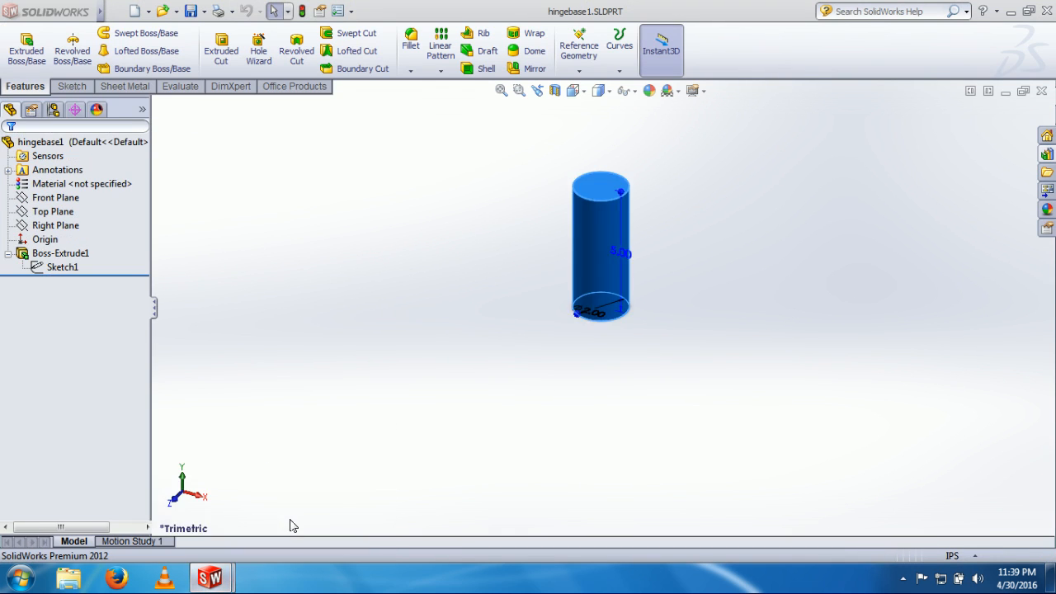
click(593, 307)
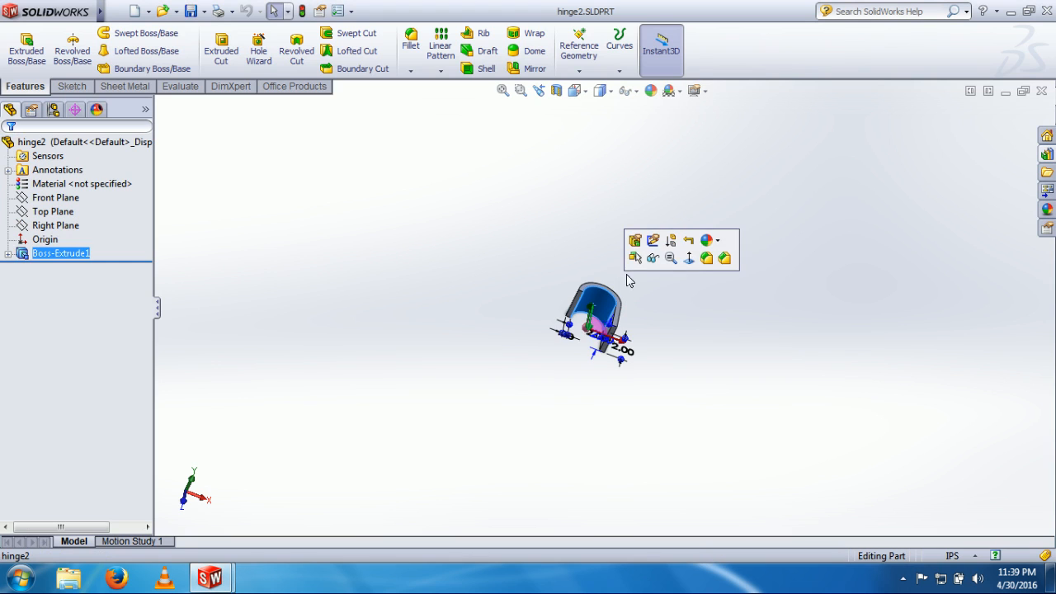
click(653, 240)
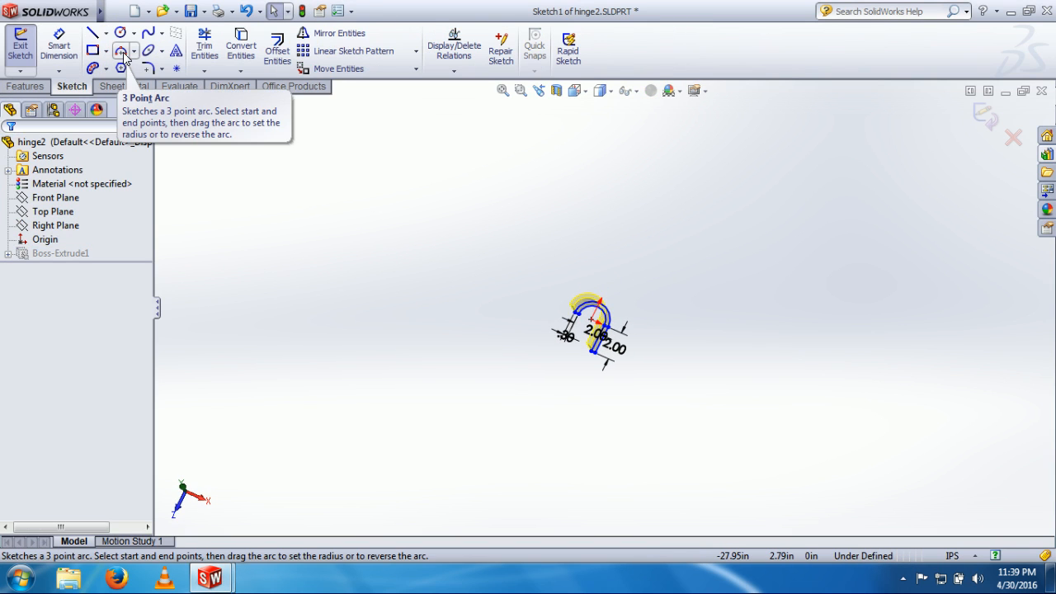
scroll(644, 343, down, 5)
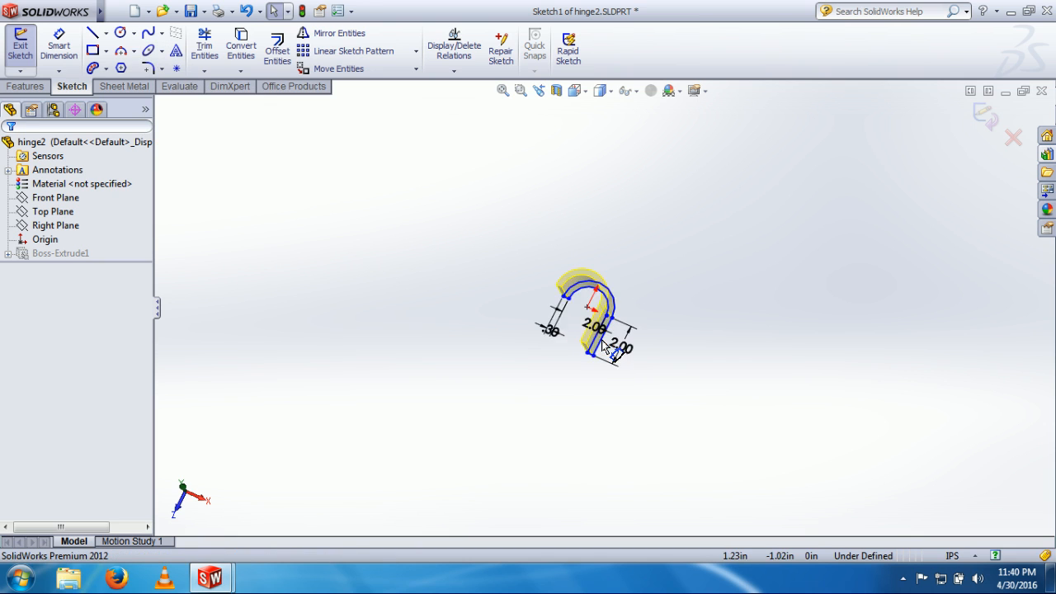
scroll(585, 301, down, 2)
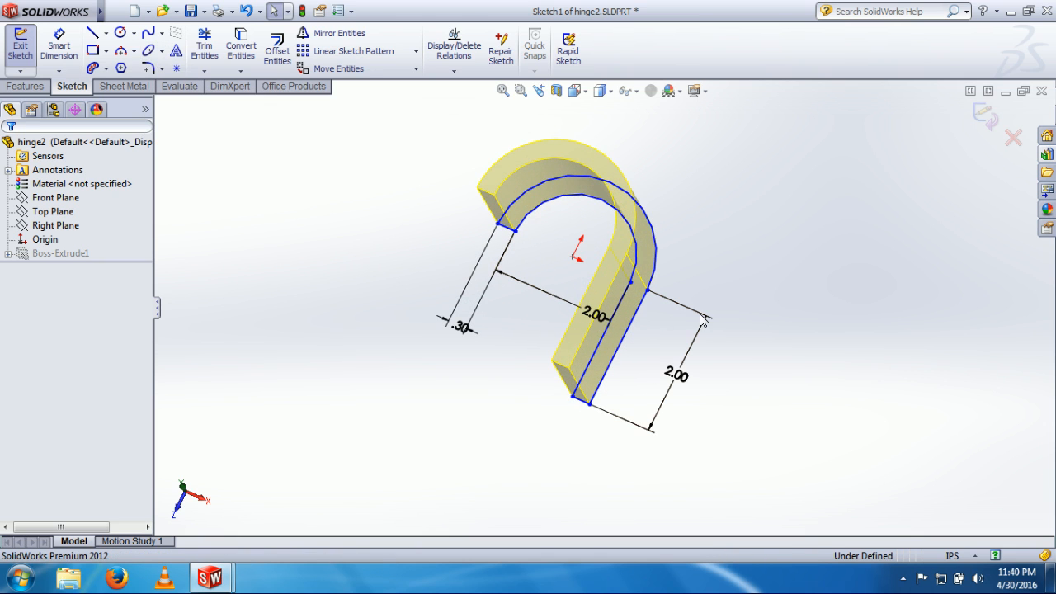
click(980, 117)
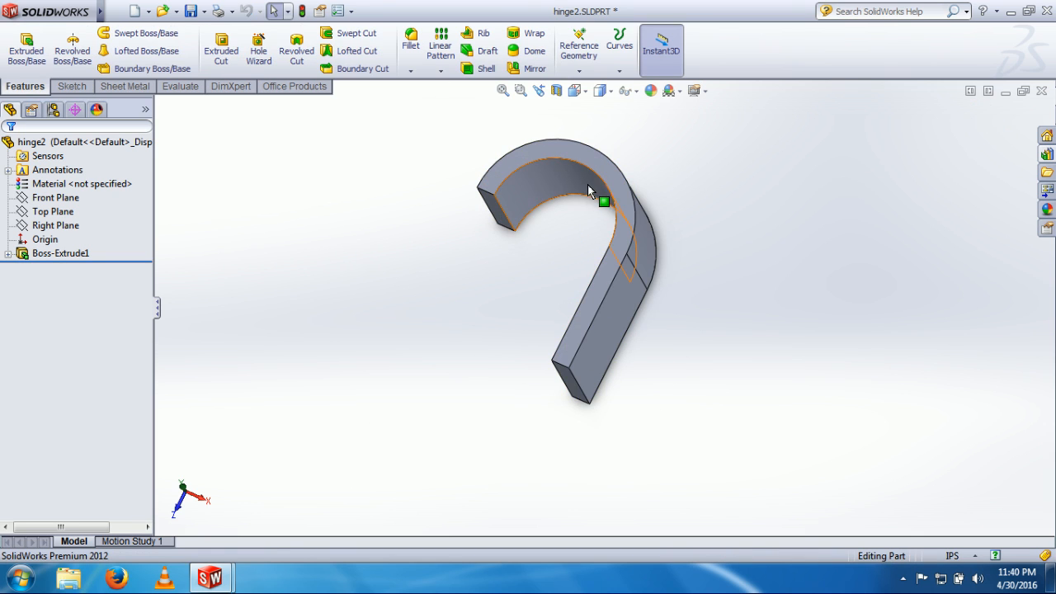
Return to the hingebase1 part, make a new assembly from it and place the cylinder as the first component.
mouse_move(216, 581)
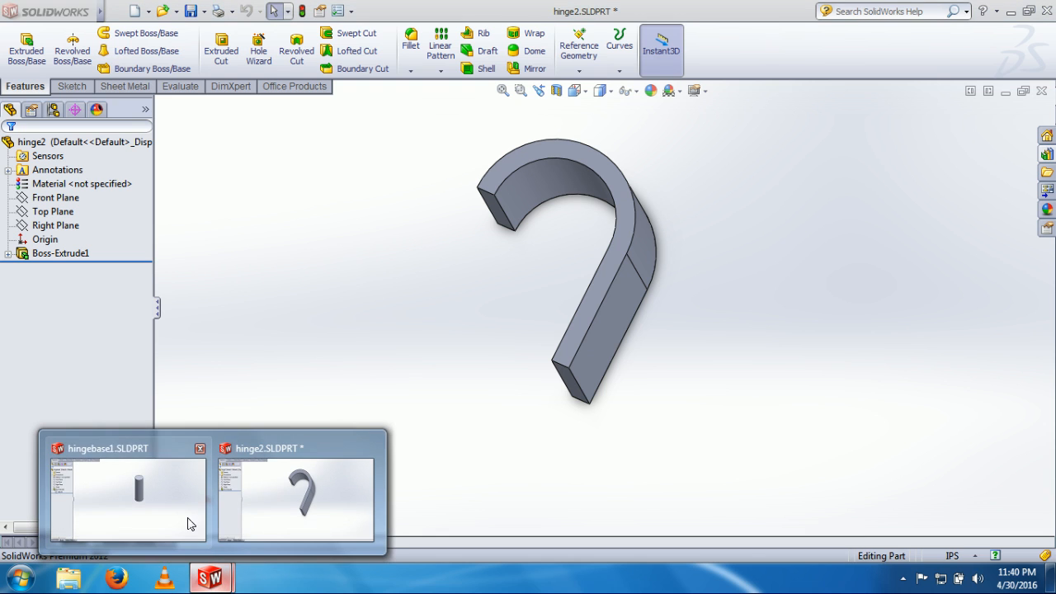
click(189, 520)
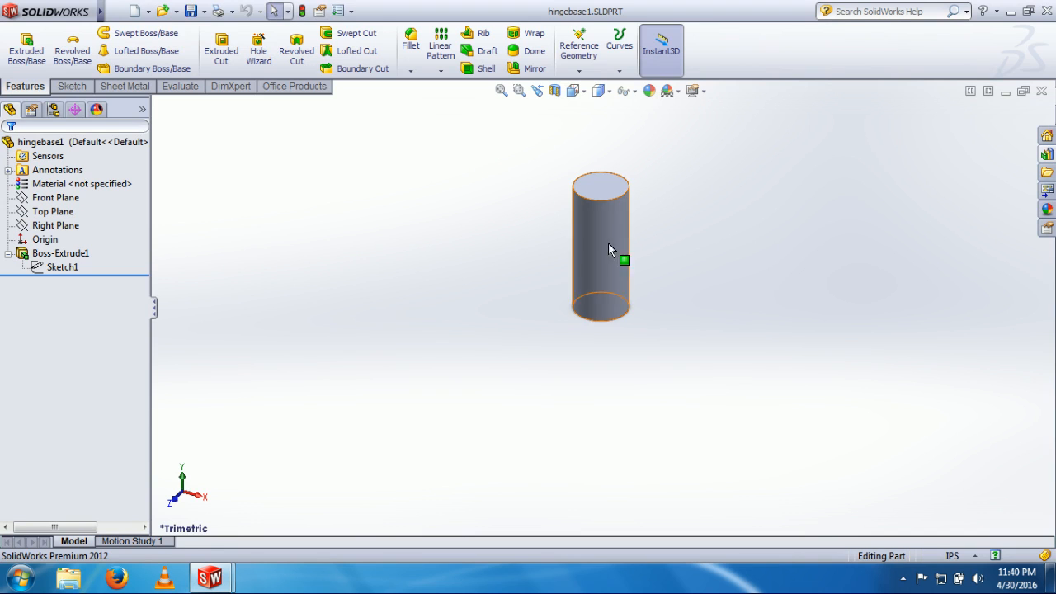
mouse_move(52, 15)
click(115, 12)
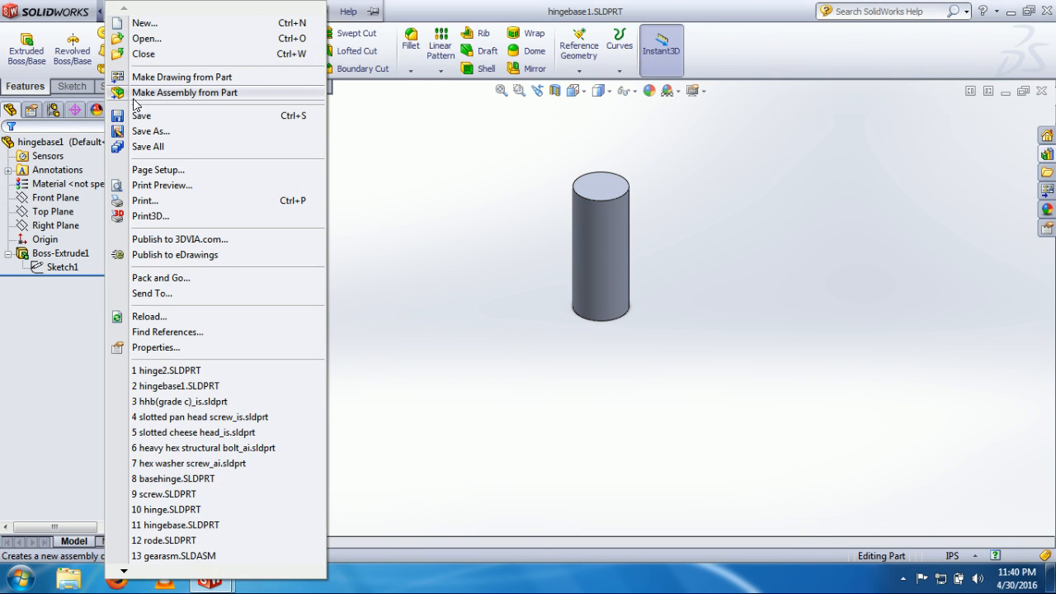
click(234, 96)
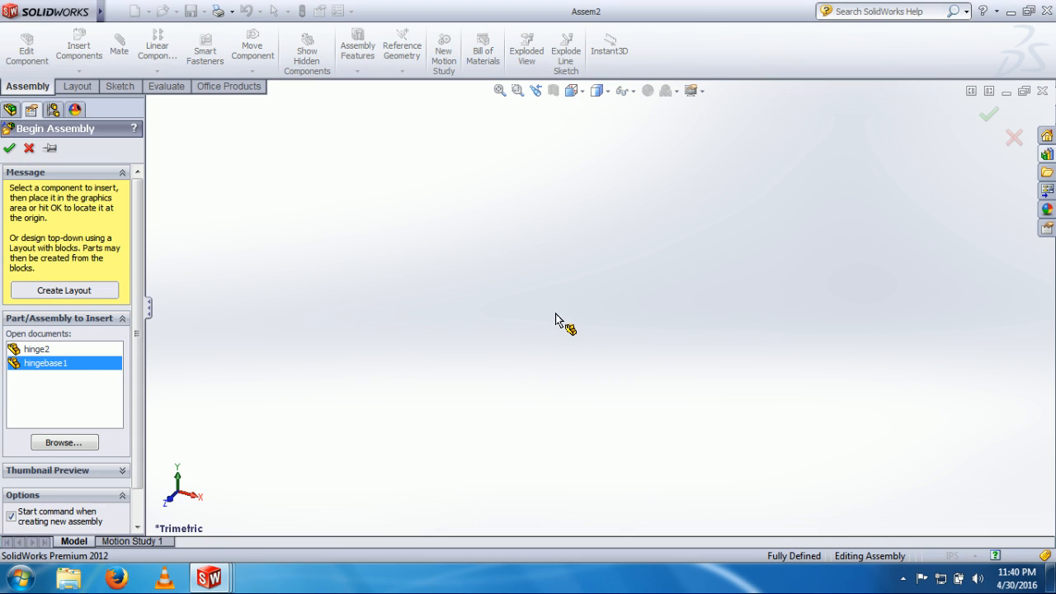
click(582, 328)
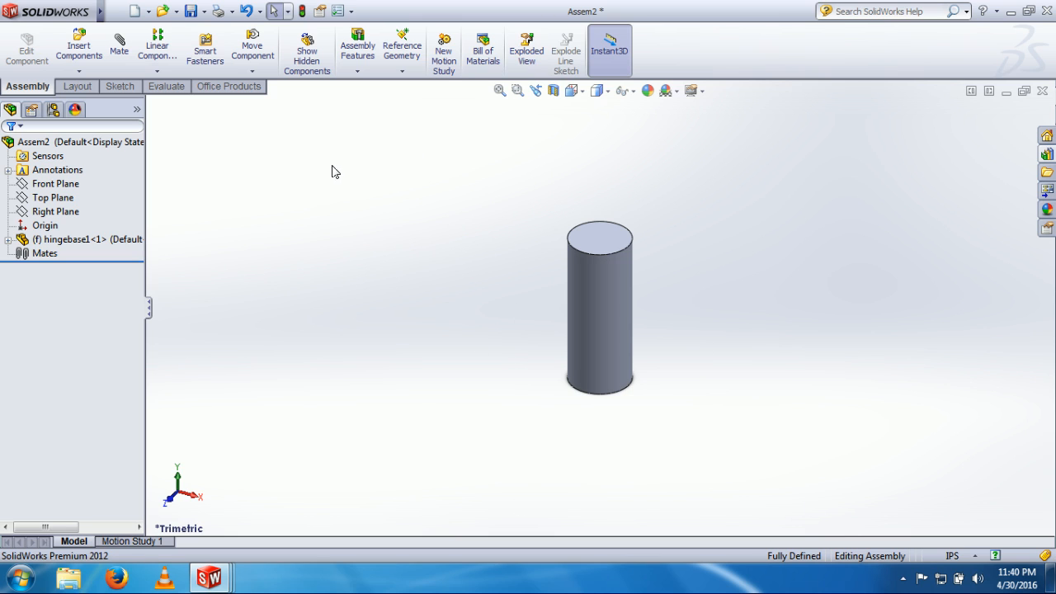
Insert the hinge2 part into the assembly, placing it beside the top of the cylinder.
click(71, 49)
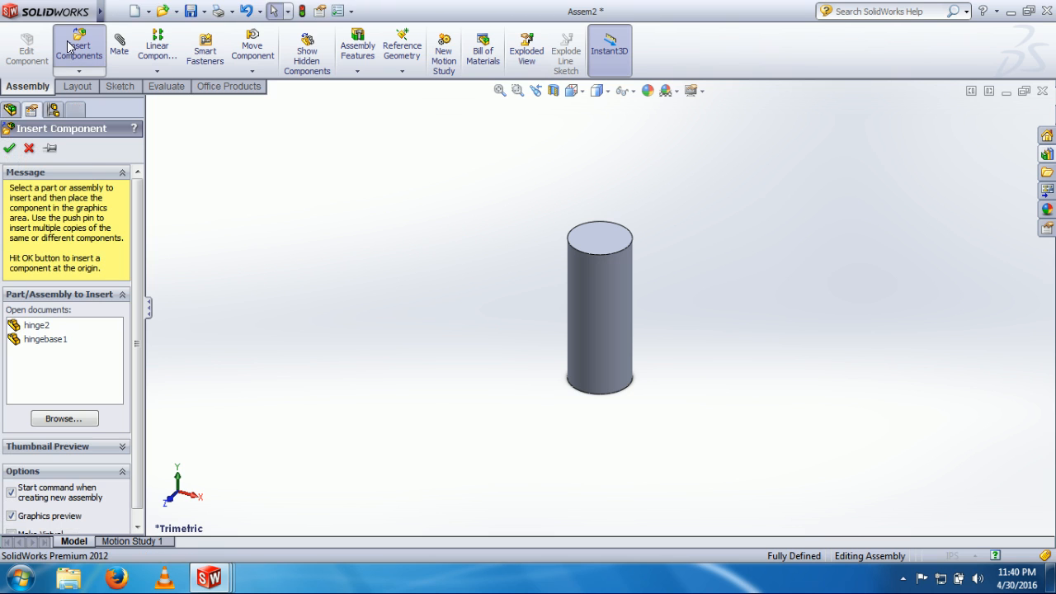
click(47, 329)
click(647, 253)
scroll(505, 221, down, 4)
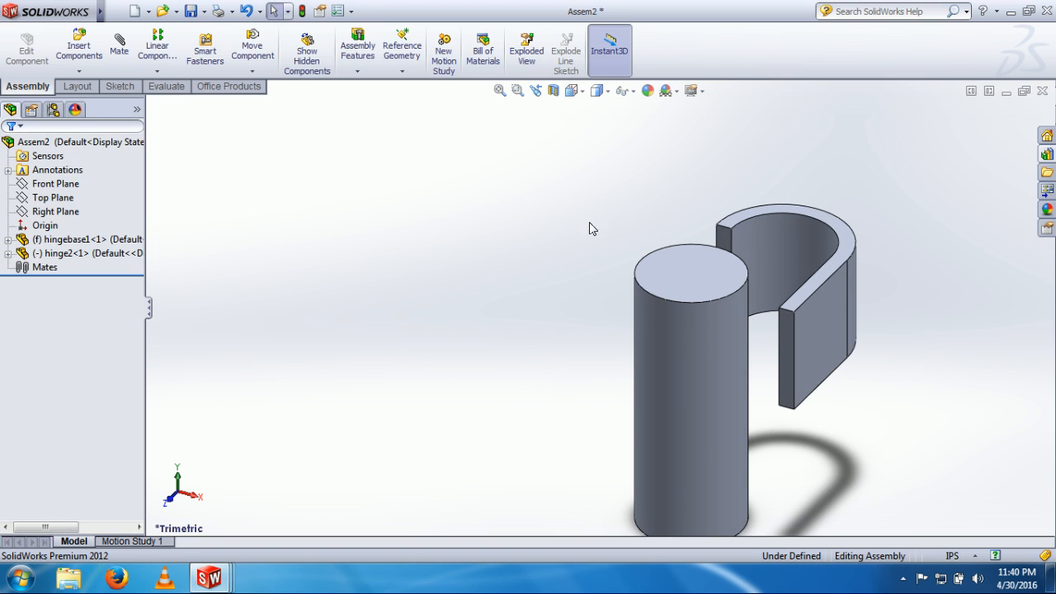
Add a concentric mate between the cylinder's outer face and the curved inner face of hinge2.
click(129, 54)
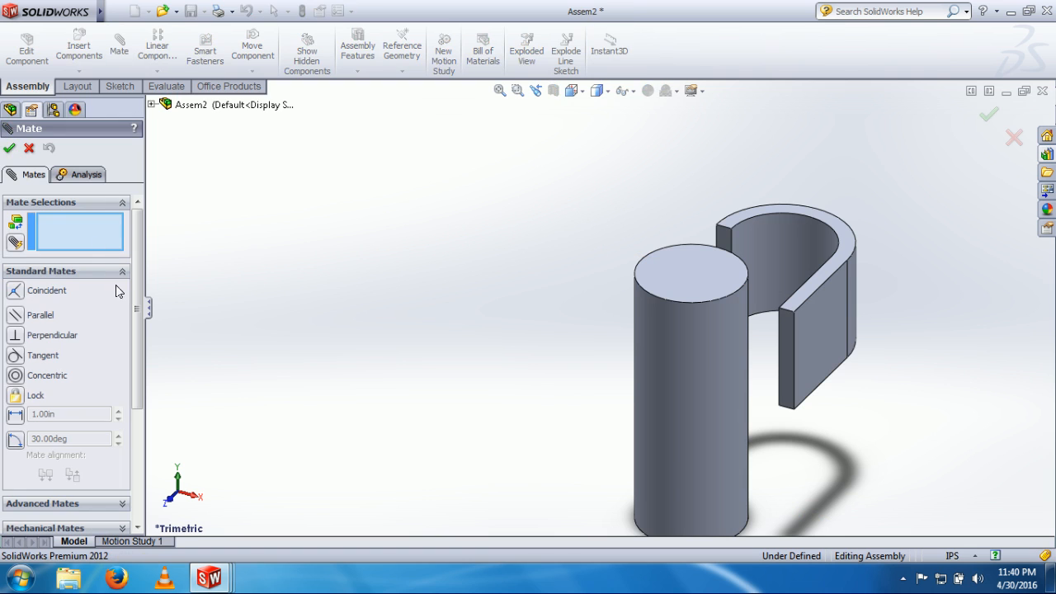
click(686, 368)
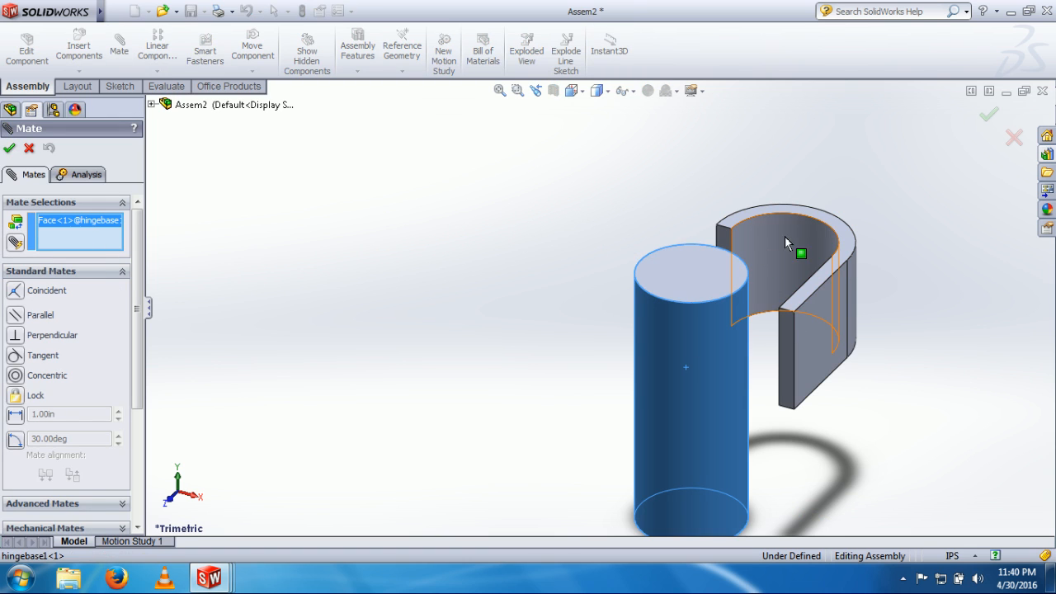
click(790, 238)
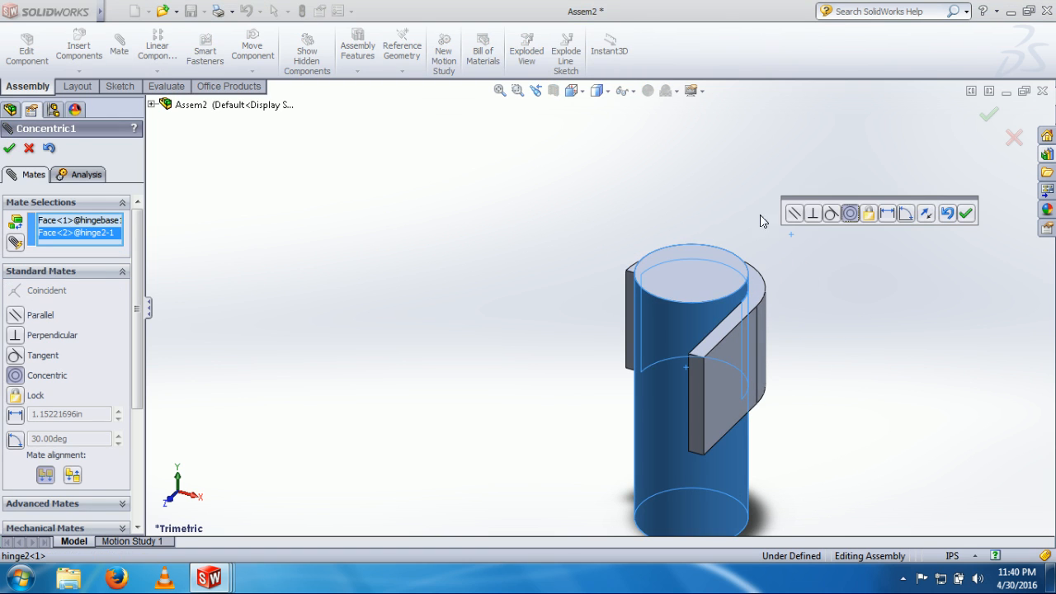
click(965, 213)
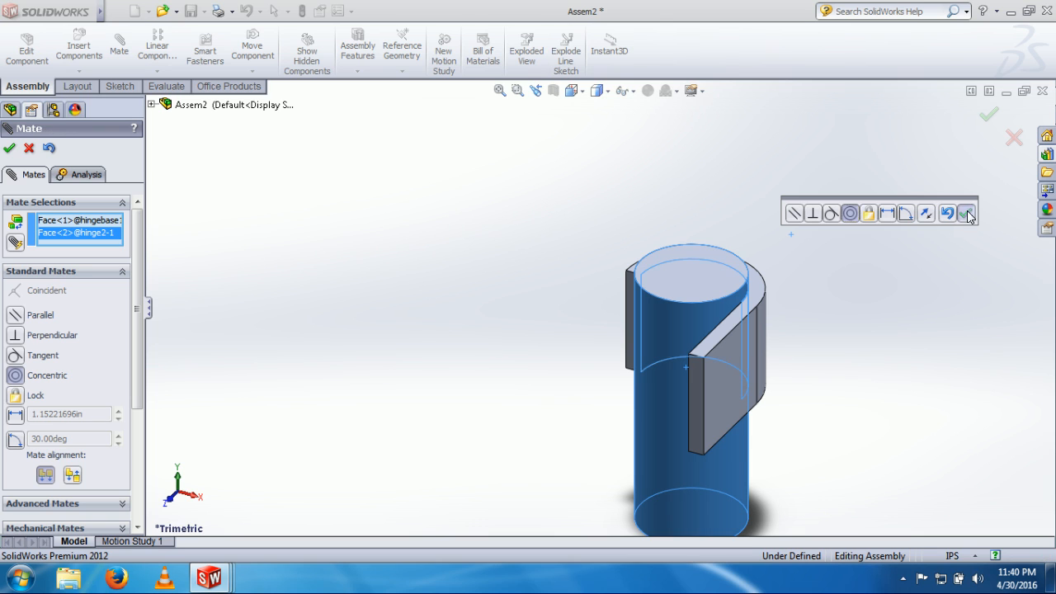
Set the mate type to the mechanical Hinge mate.
click(100, 271)
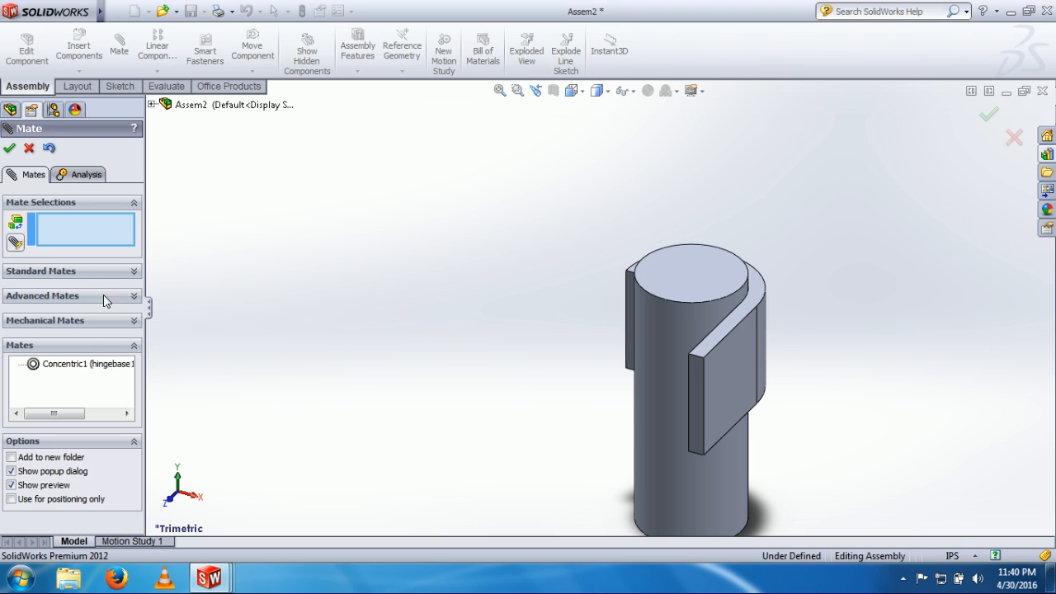
click(113, 321)
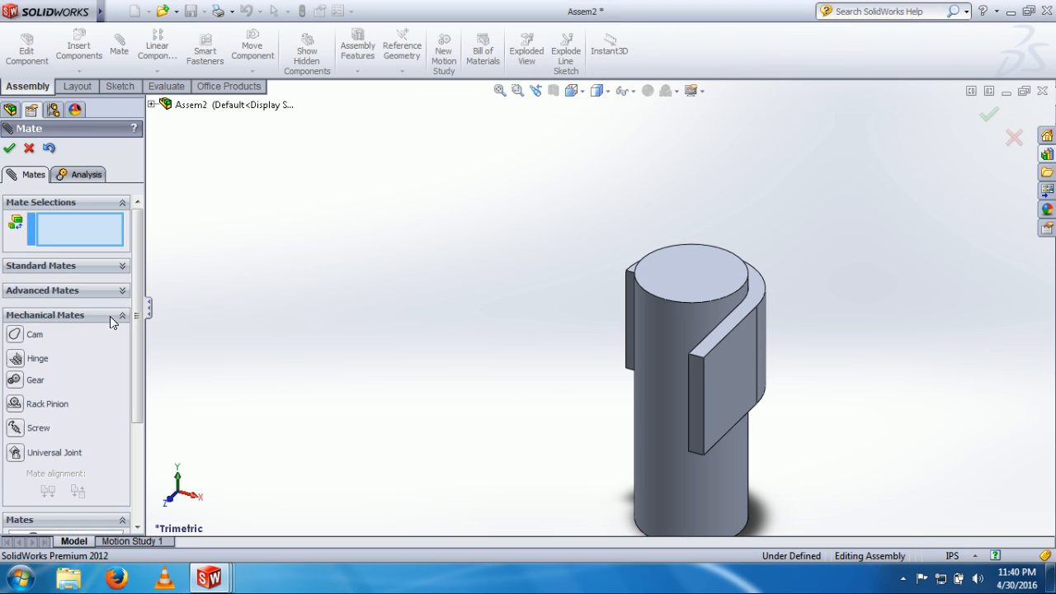
click(31, 360)
middle_drag(522, 257, 568, 223)
scroll(794, 315, down, 1)
middle_drag(792, 317, 724, 356)
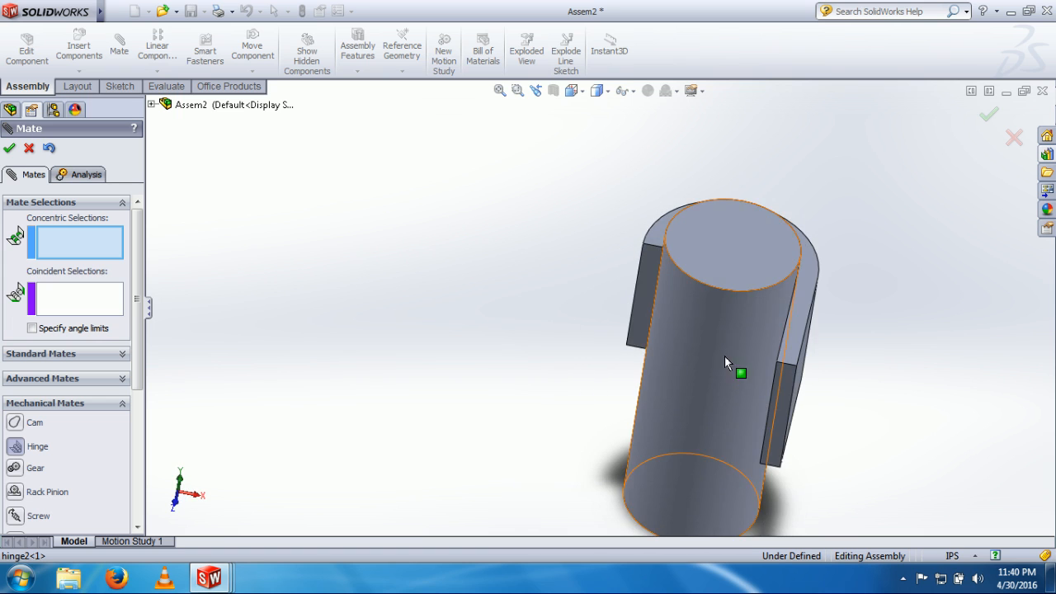
click(701, 317)
scroll(694, 289, down, 3)
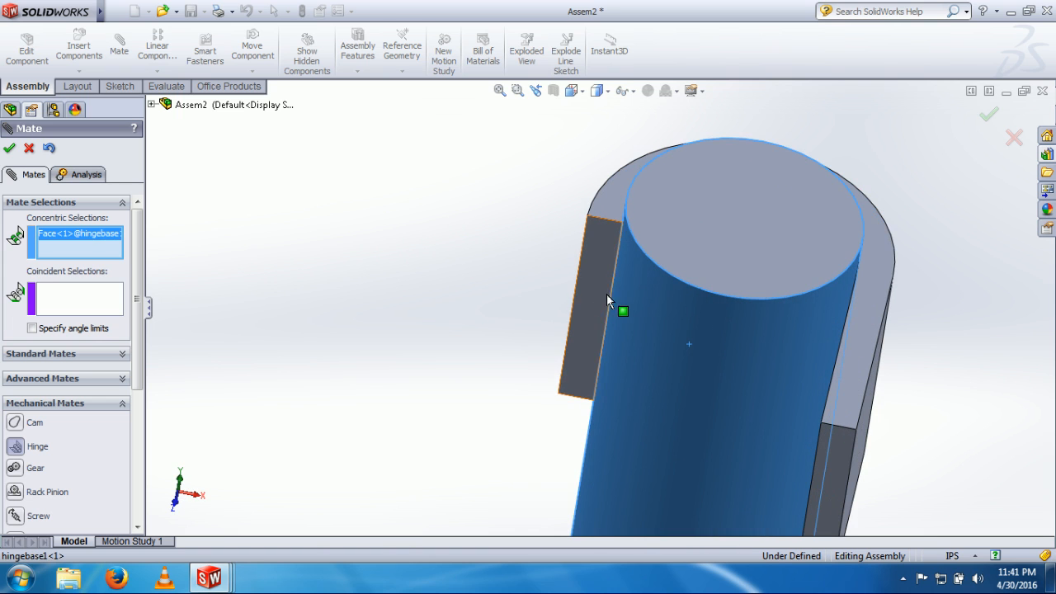
click(588, 289)
scroll(637, 193, down, 2)
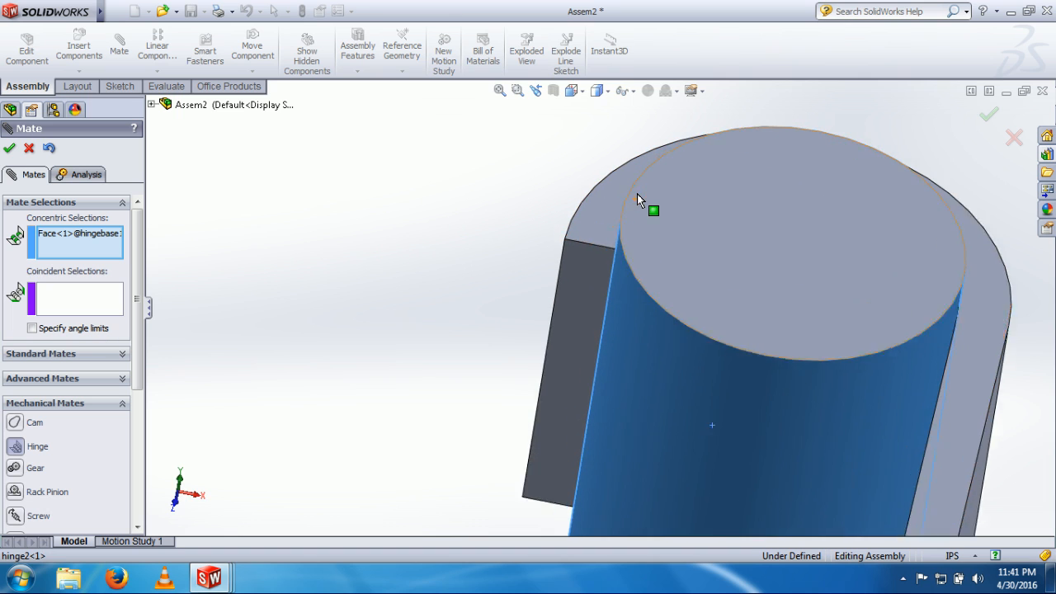
scroll(637, 199, down, 1)
right_click(579, 269)
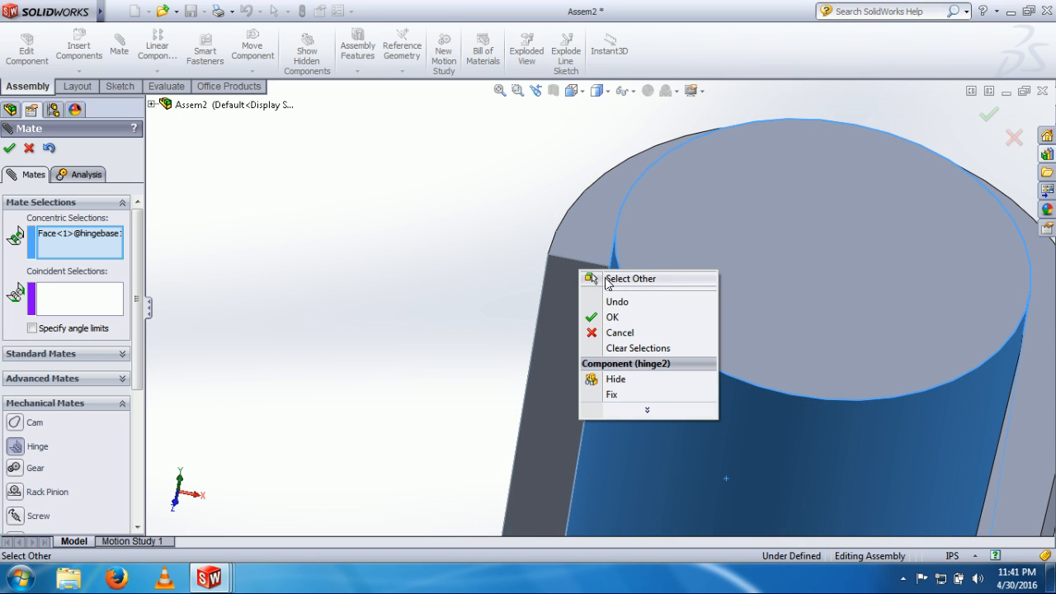
right_click(590, 228)
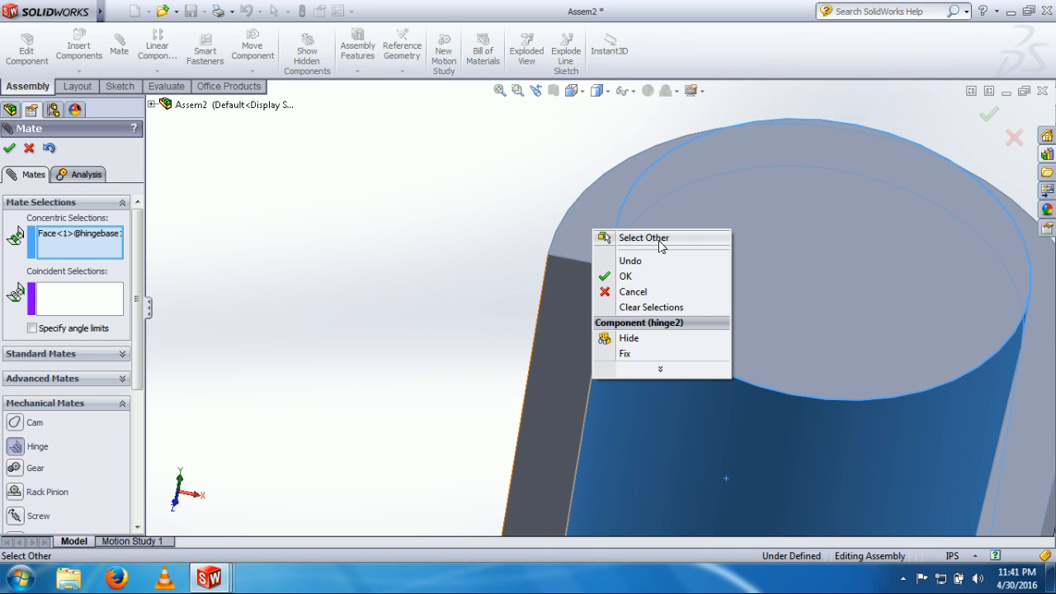
click(660, 239)
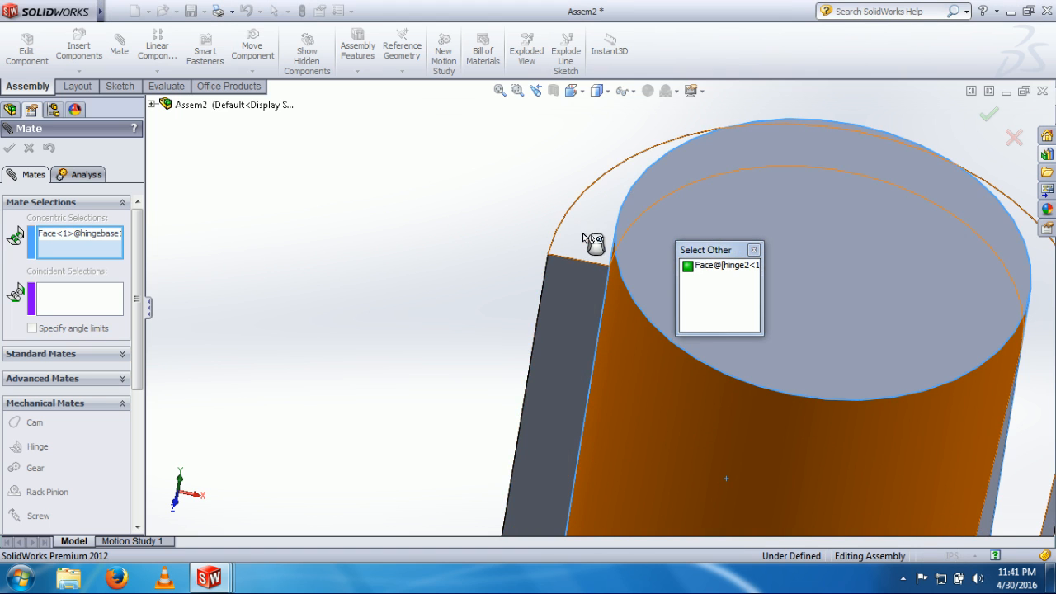
scroll(606, 277, up, 5)
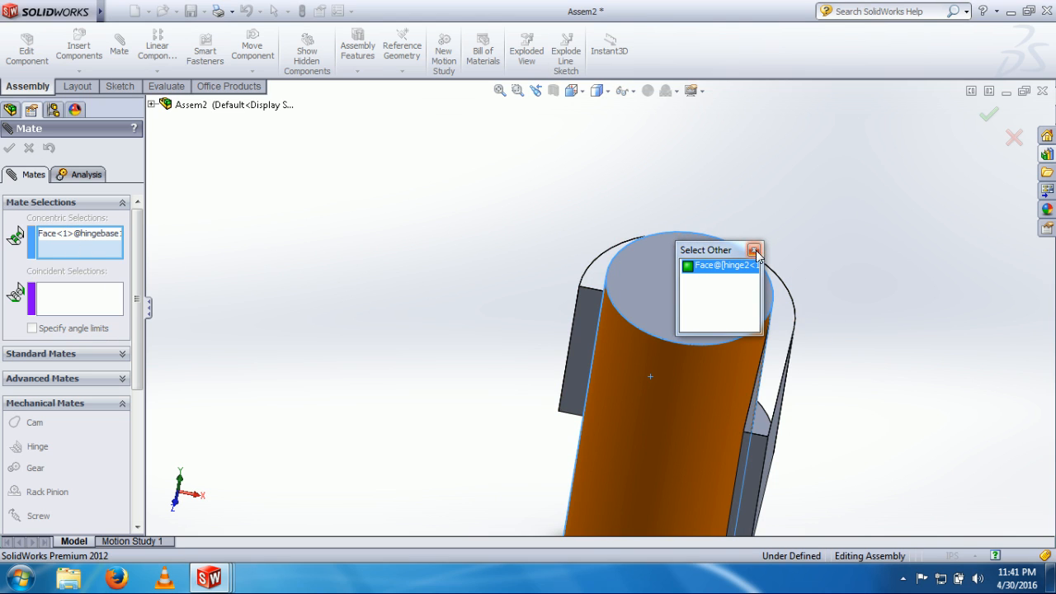
click(706, 265)
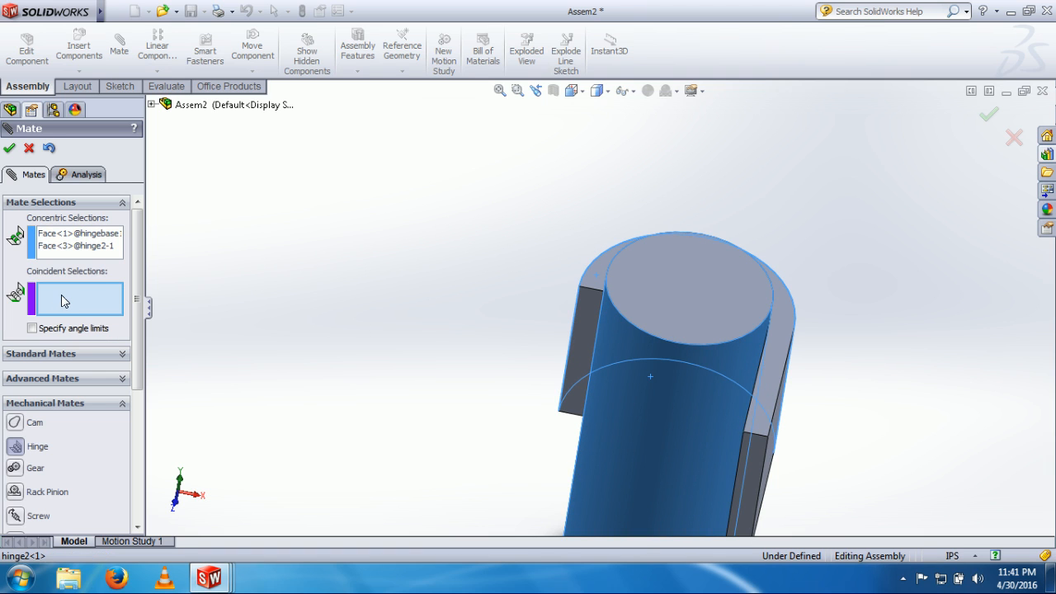
right_click(114, 254)
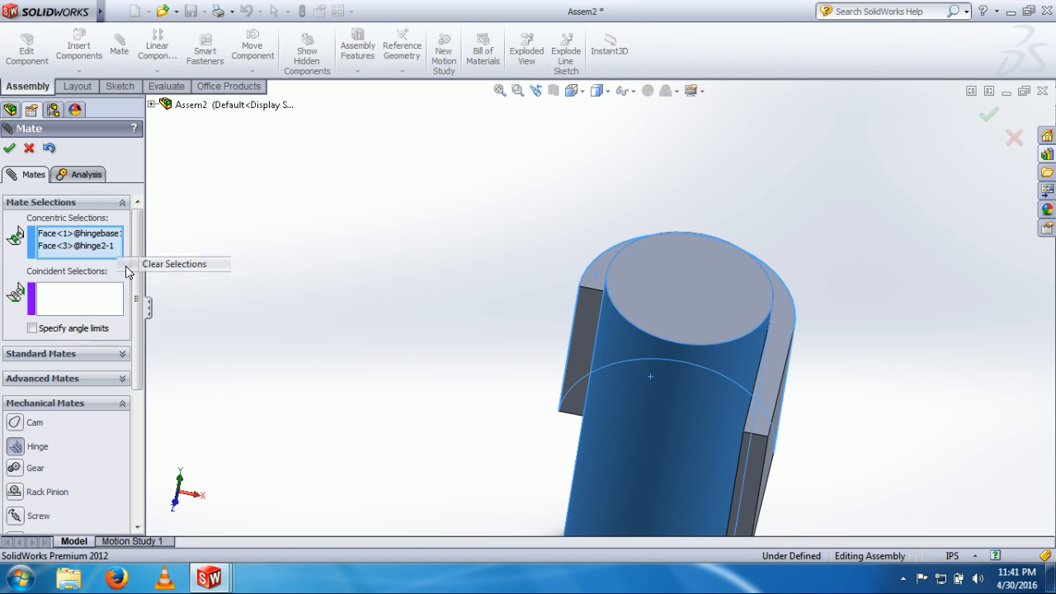
click(172, 264)
Replace the Hinge mate's concentric selections with hinge2's curved inner face and the cylinder's outer face.
middle_drag(808, 370, 805, 314)
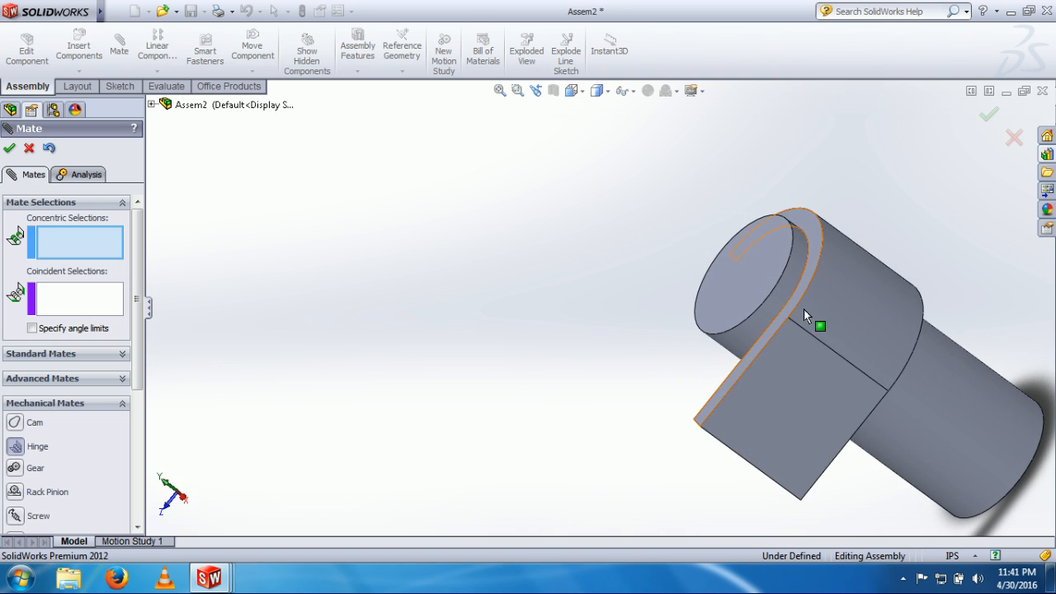
right_click(835, 297)
click(864, 306)
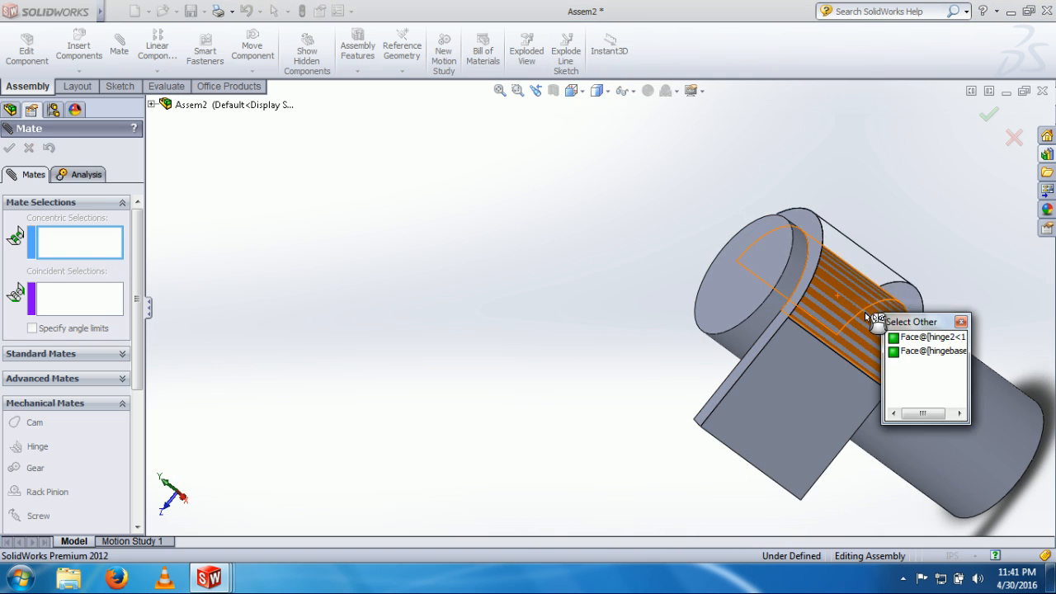
click(823, 304)
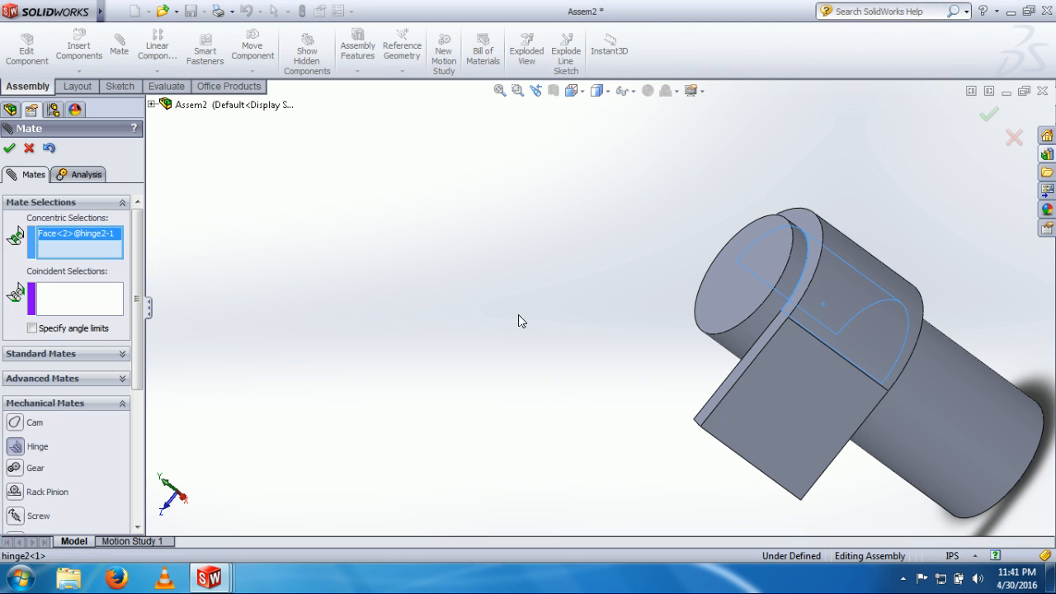
middle_drag(646, 317, 801, 325)
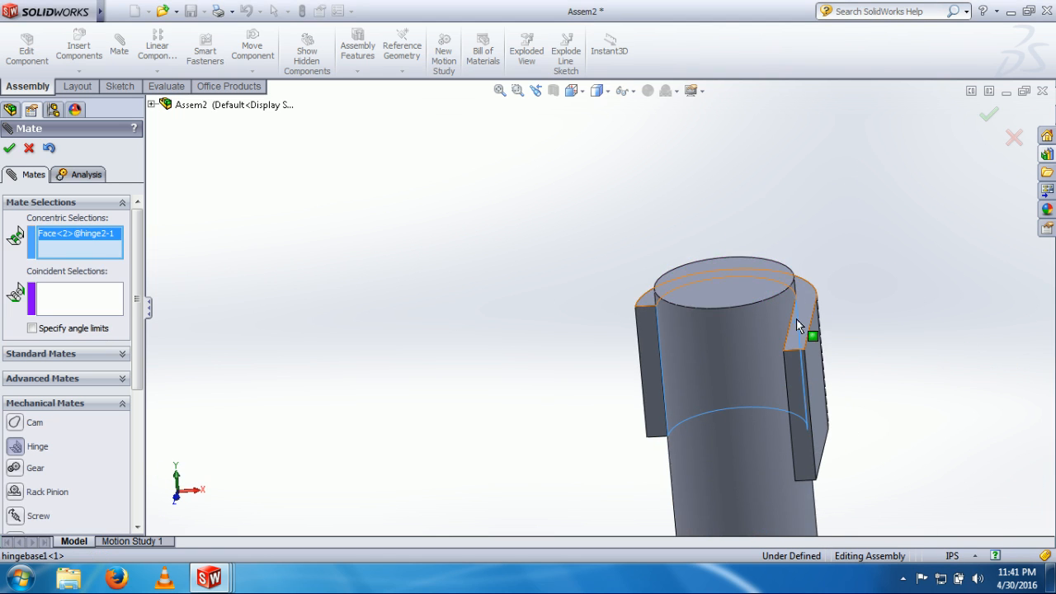
click(712, 352)
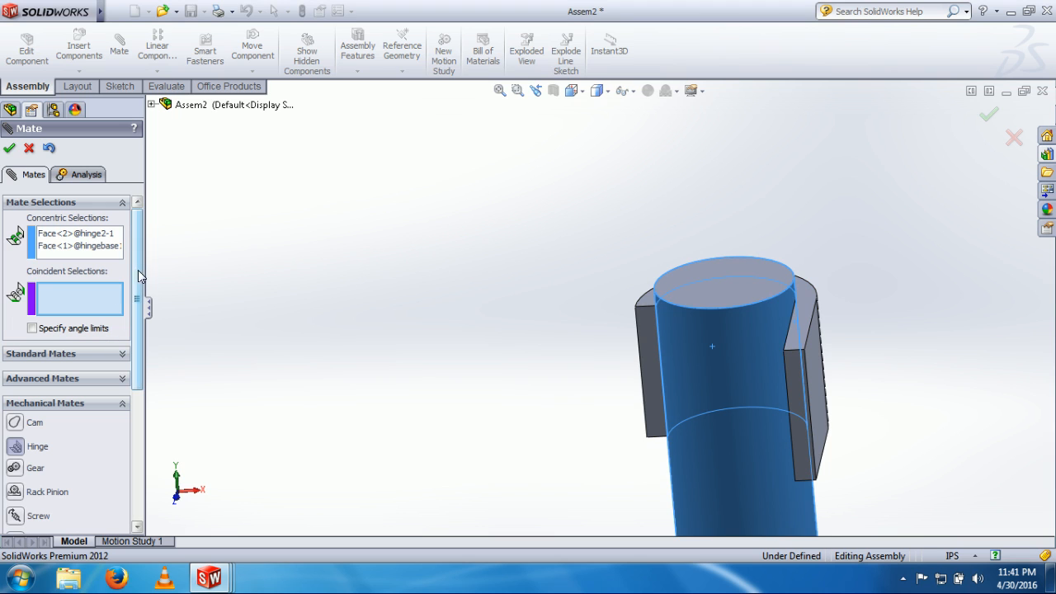
Make the cylinder's end face coincident with hinge2's U-shaped end face and accept the Hinge mate.
click(737, 279)
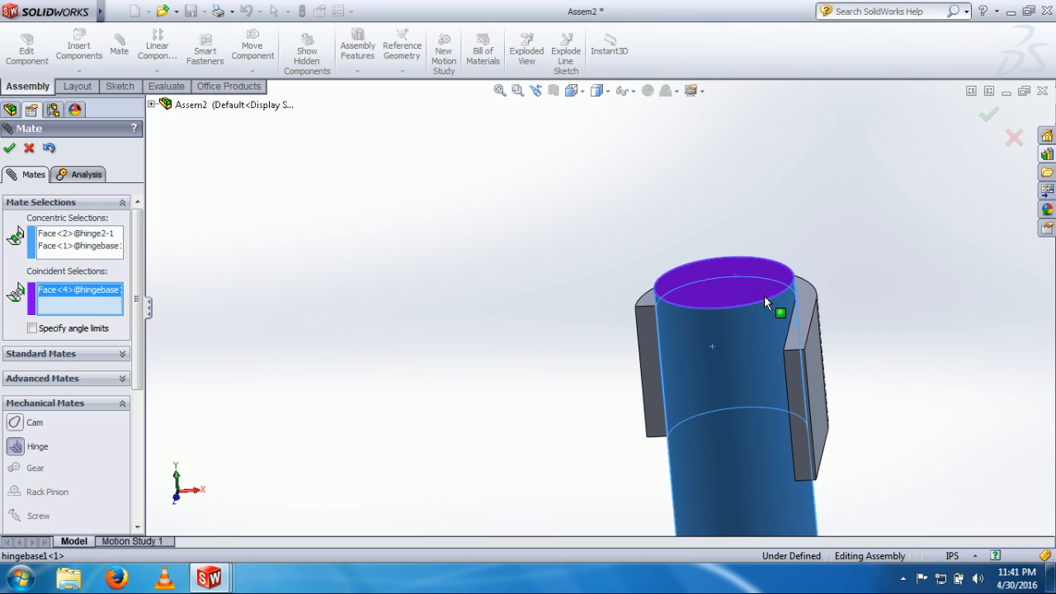
click(800, 322)
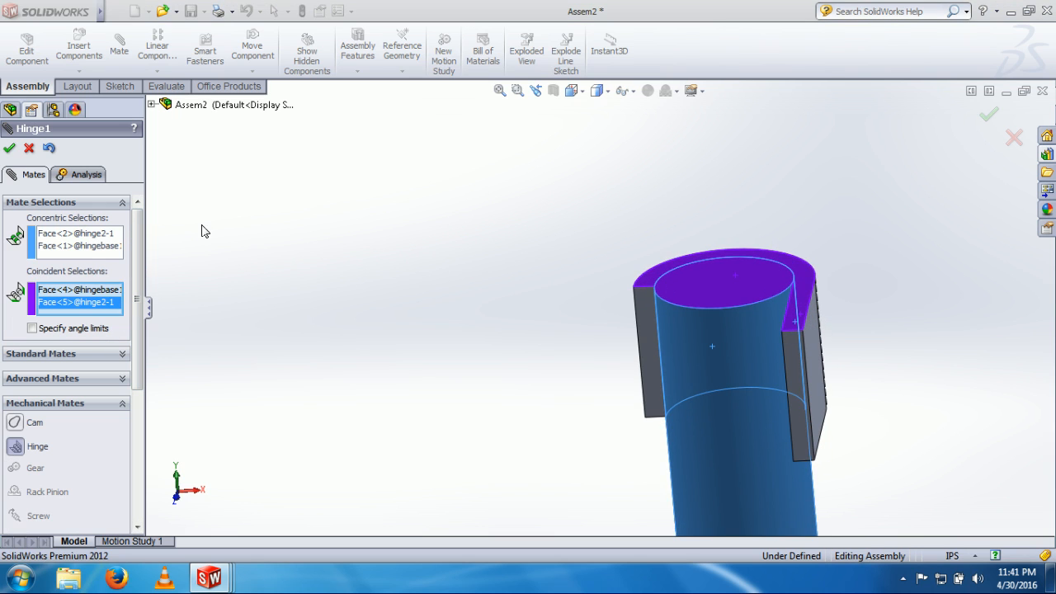
click(9, 148)
middle_drag(500, 182, 651, 293)
click(8, 150)
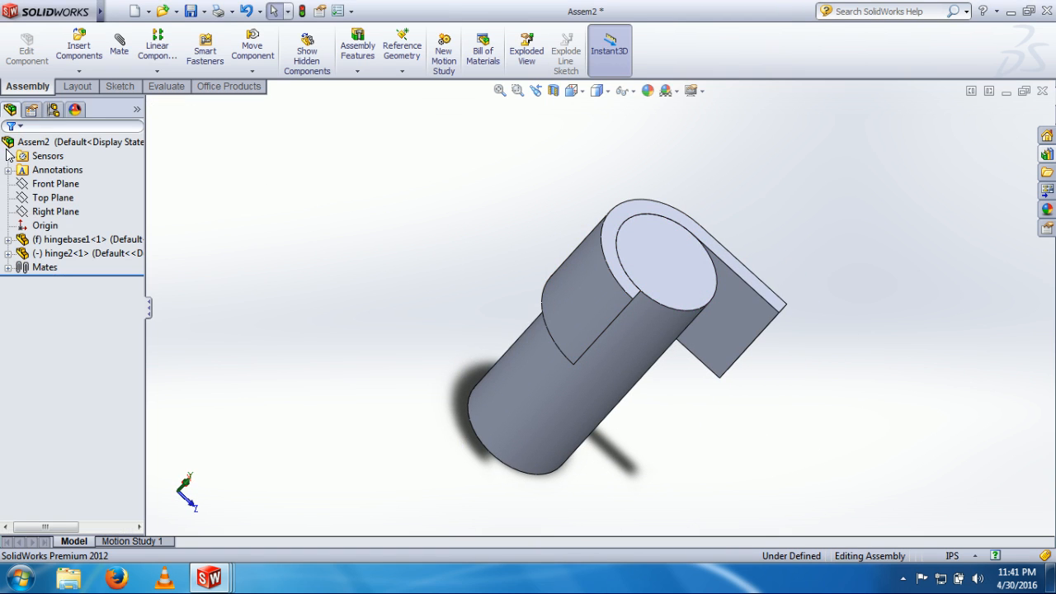
Swing hinge2 around the cylinder's axis to test the hinge motion.
drag(754, 347, 628, 306)
click(509, 189)
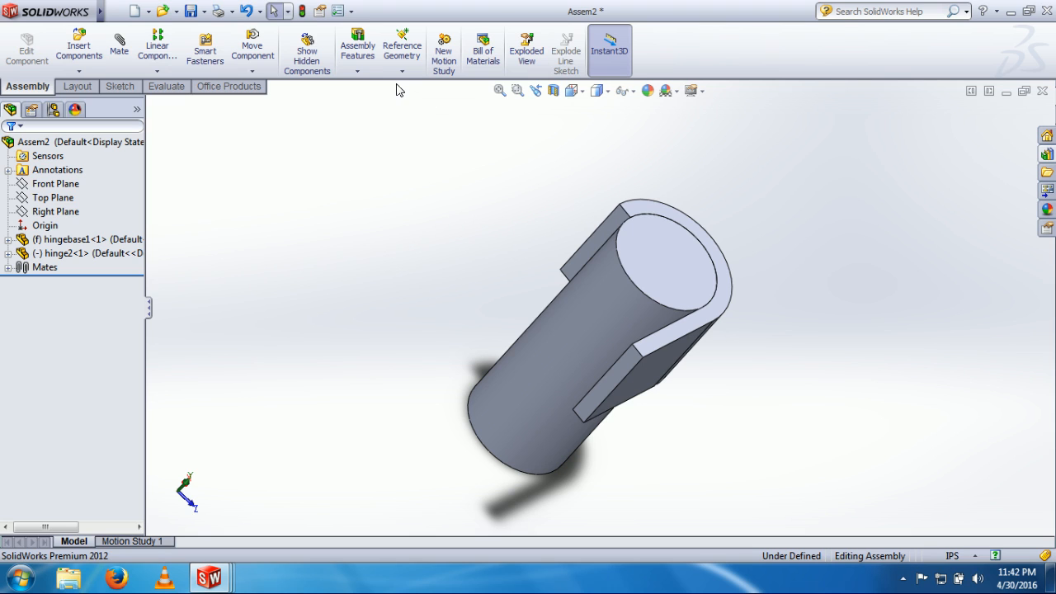
Open the Design Library and add in the Toolbox.
click(1047, 157)
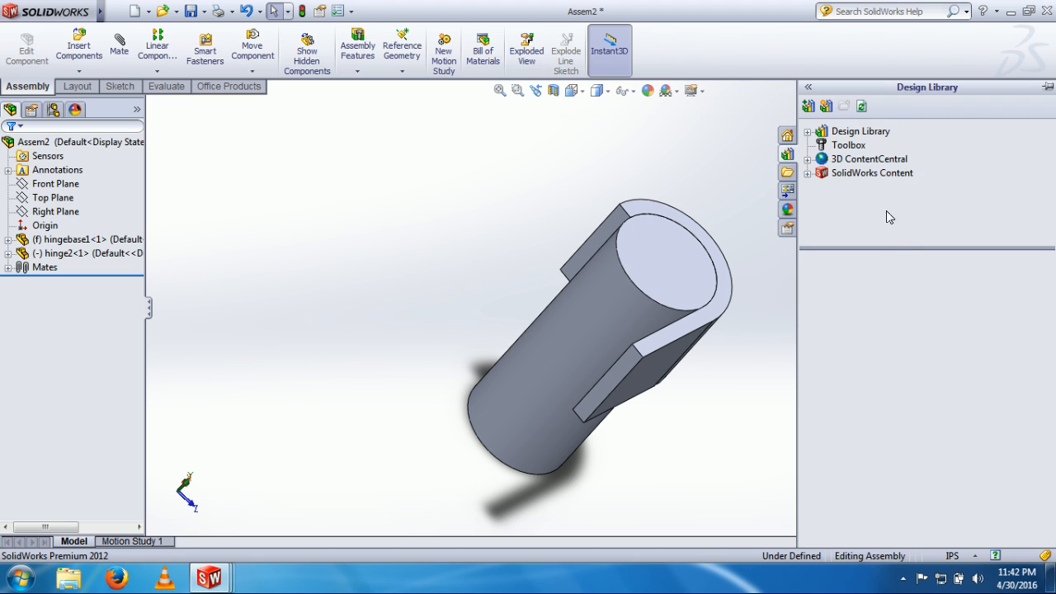
click(807, 133)
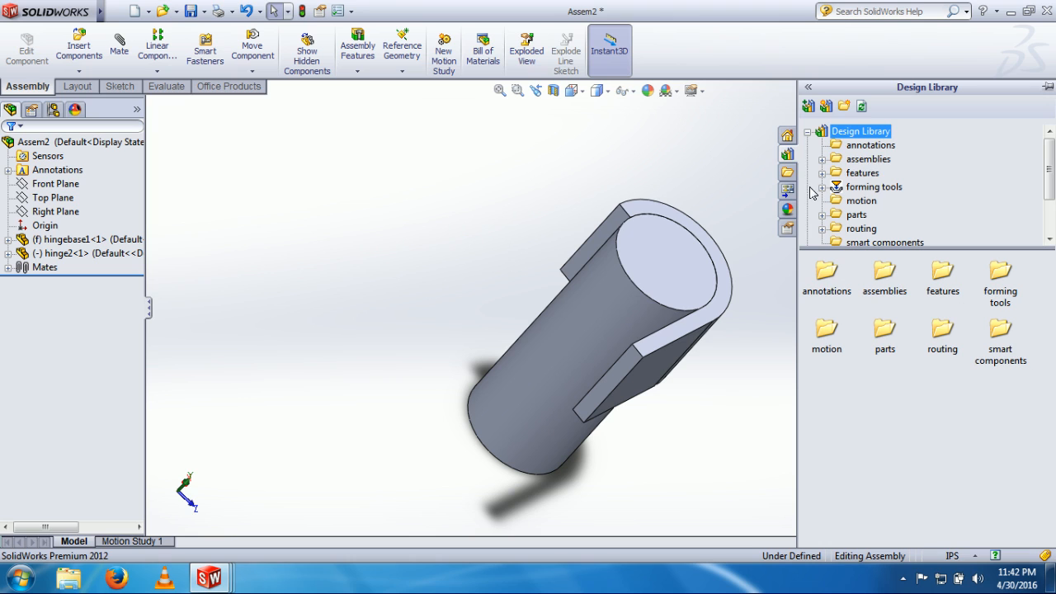
click(808, 132)
click(843, 147)
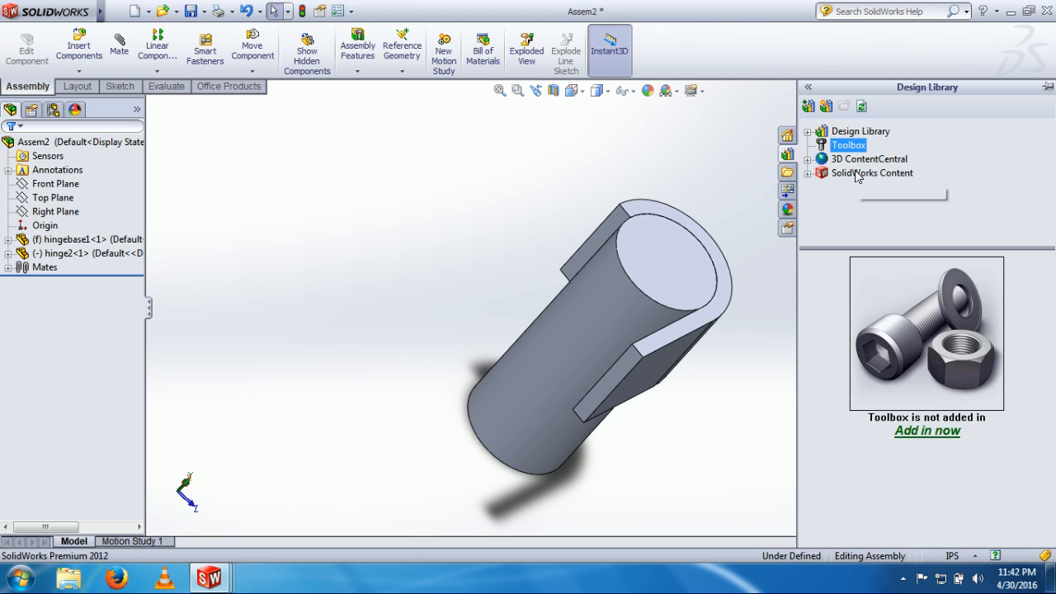
click(916, 435)
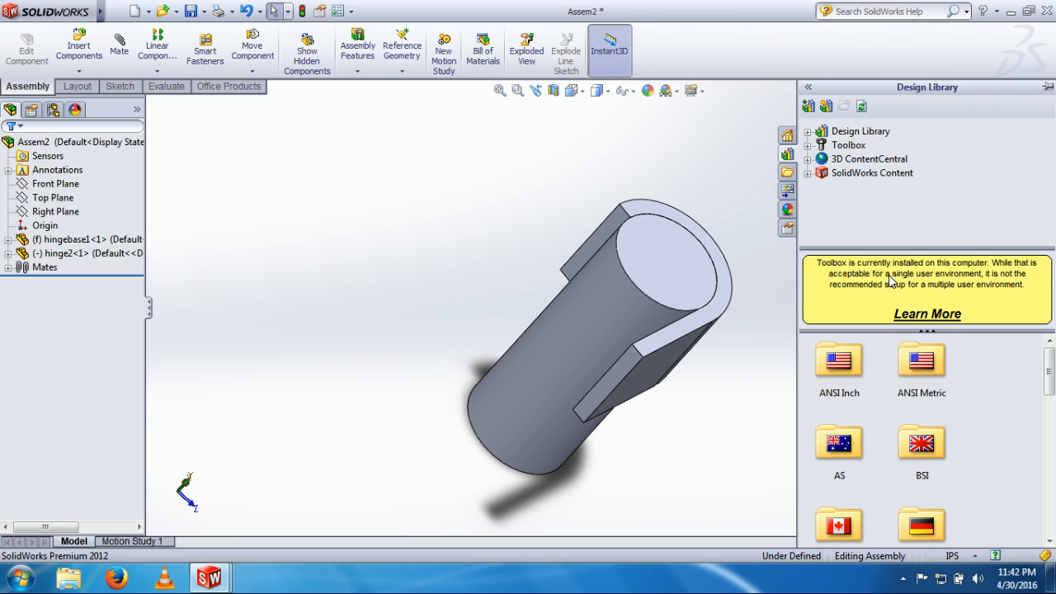
Open the ANSI Inch standard in the Toolbox and look through its hardware categories.
mouse_move(1049, 381)
mouse_down()
mouse_move(1049, 478)
mouse_move(1050, 378)
mouse_up()
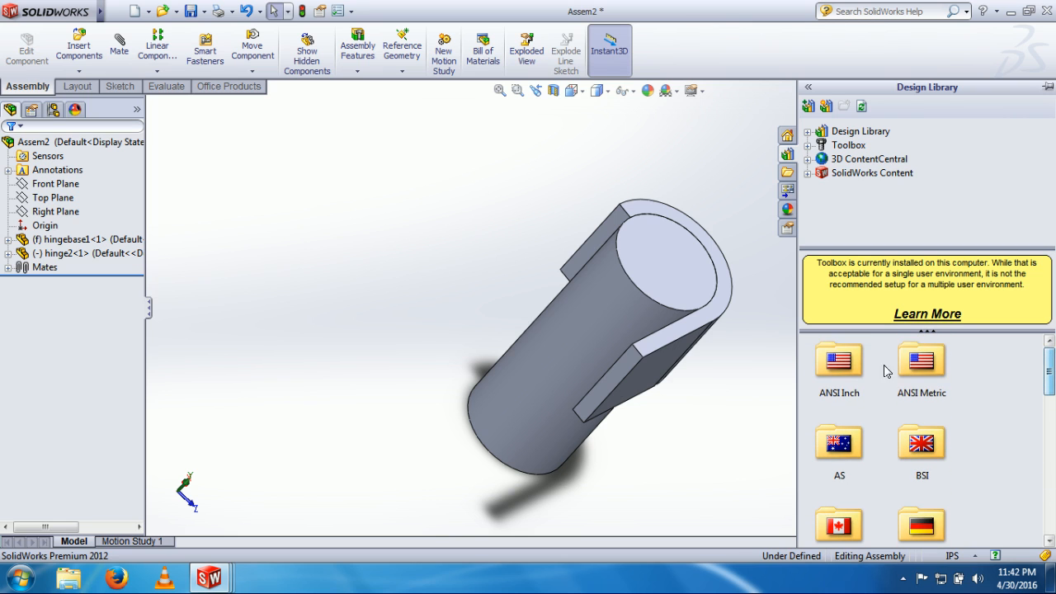
double_click(846, 373)
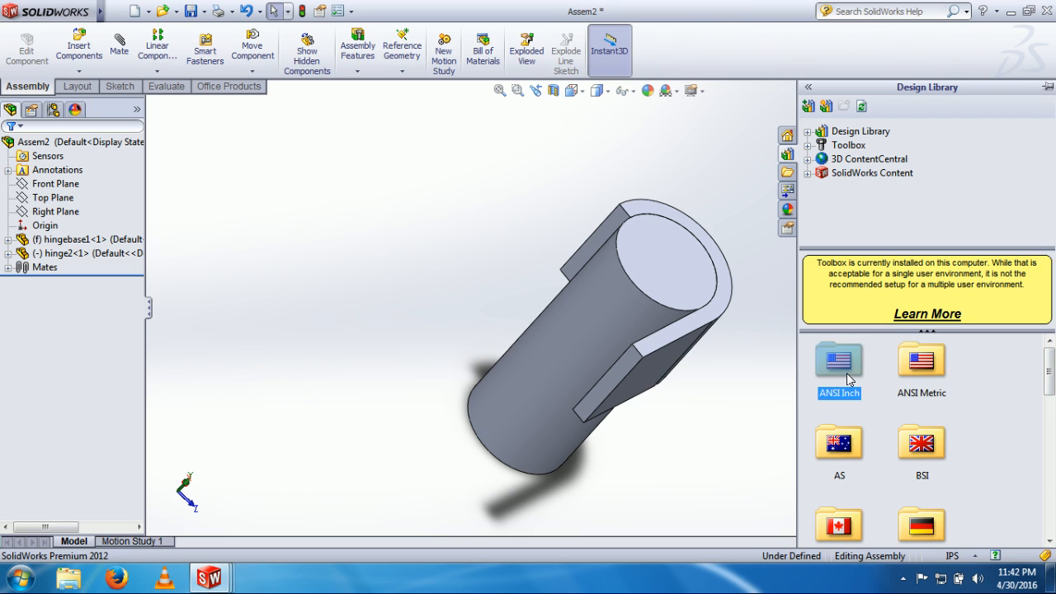
scroll(924, 429, down, 3)
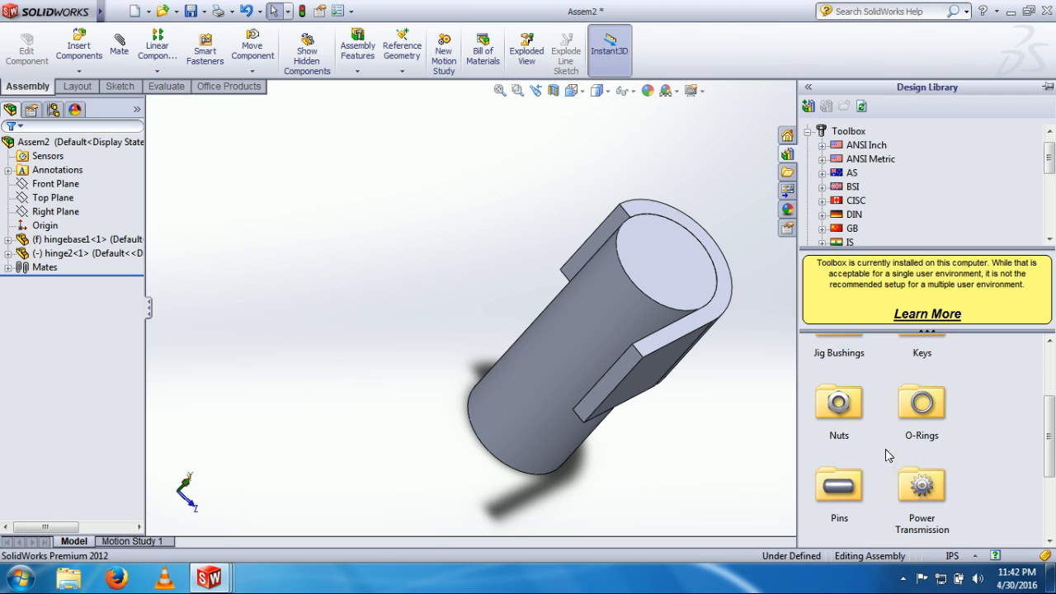
scroll(976, 525, up, 3)
scroll(976, 525, up, 1)
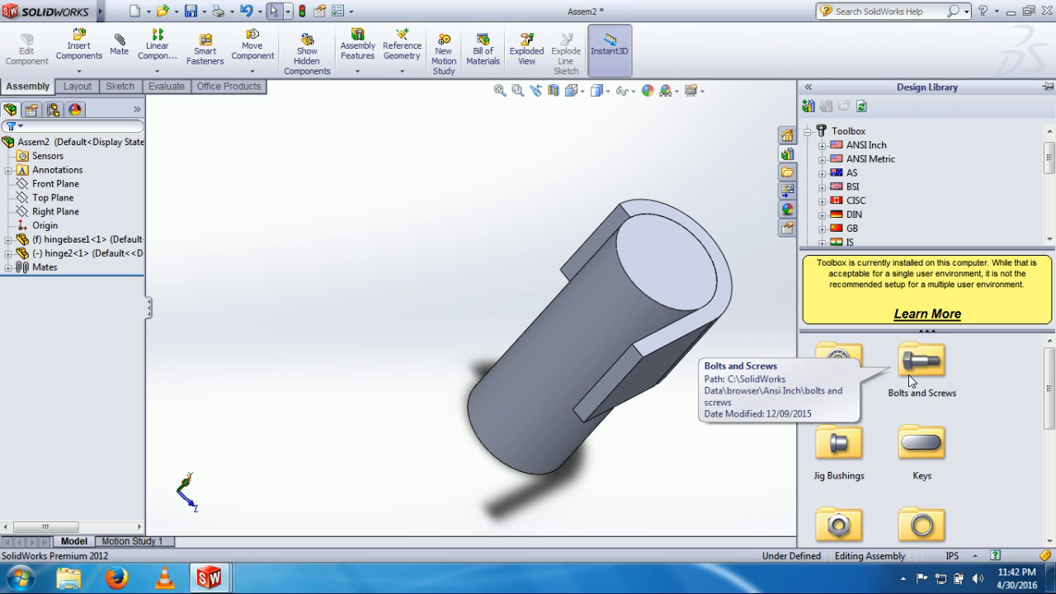
scroll(894, 457, down, 2)
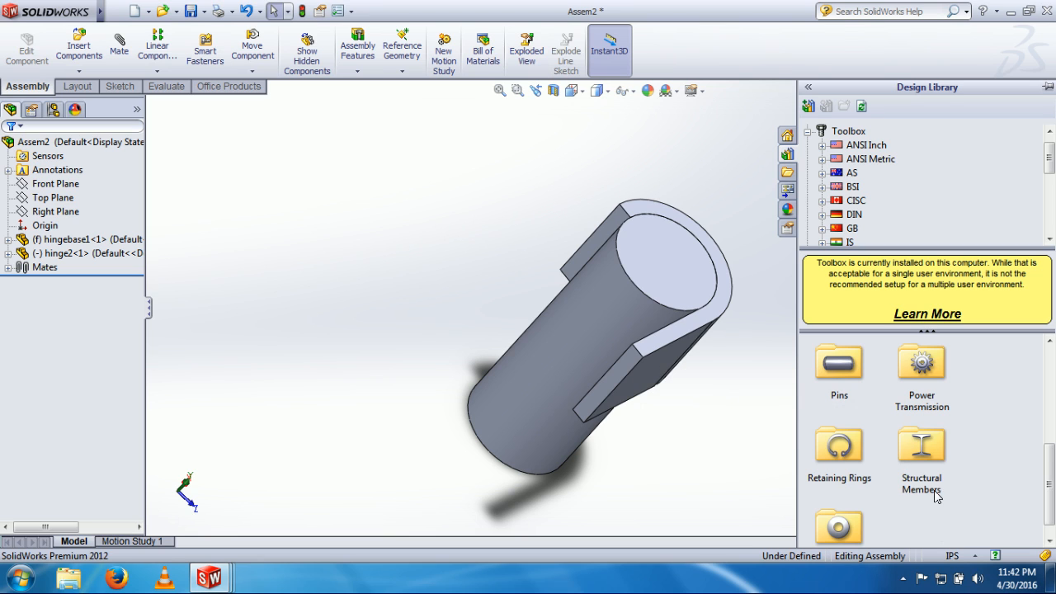
scroll(931, 488, down, 1)
scroll(908, 476, up, 3)
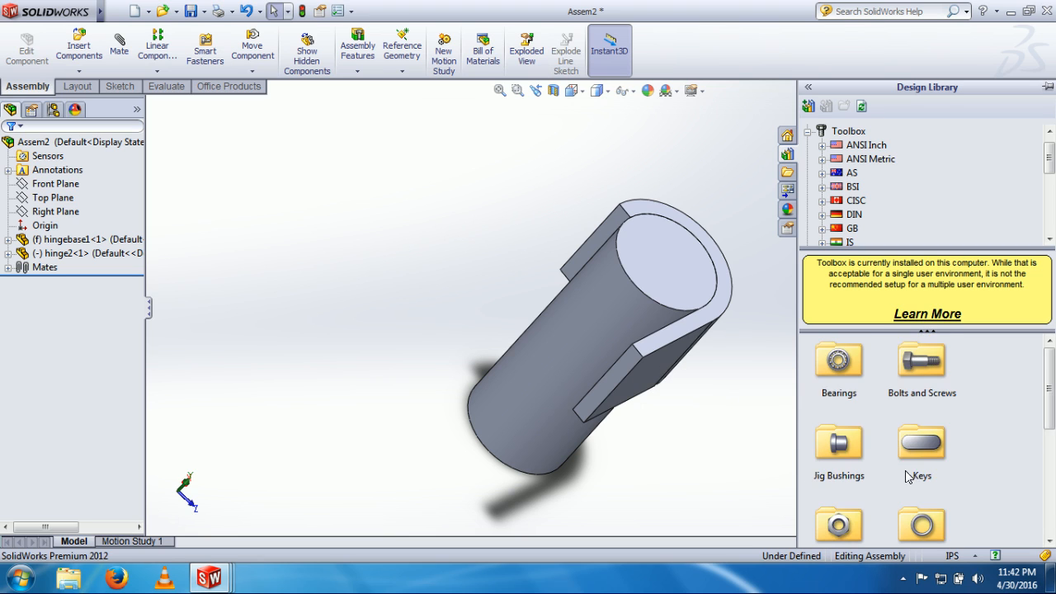
Browse into the Bolts and Screws category and open its Machine Screws folder.
click(925, 388)
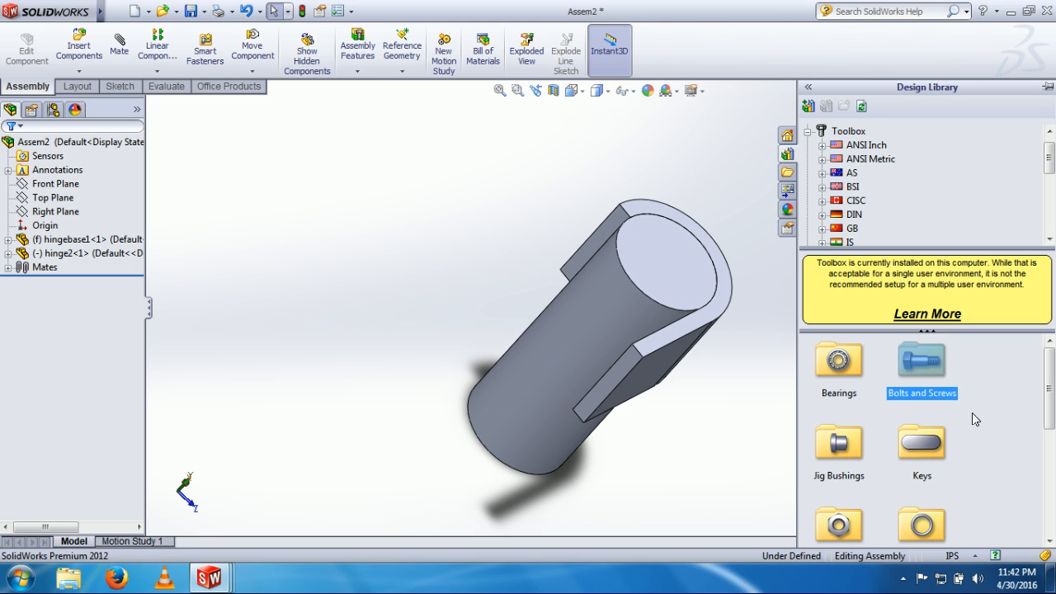
double_click(934, 396)
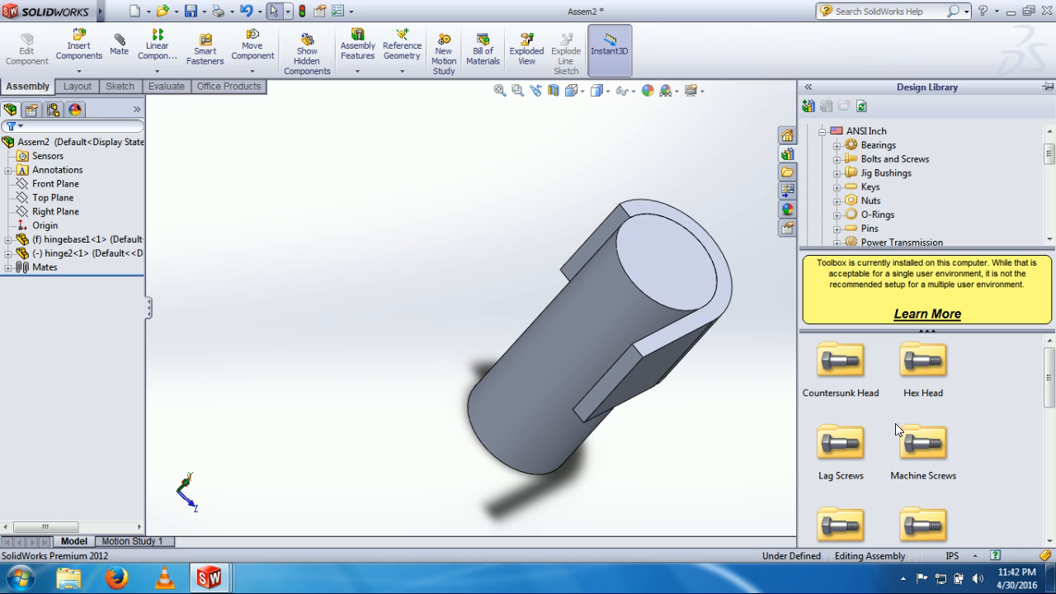
scroll(1030, 500, down, 3)
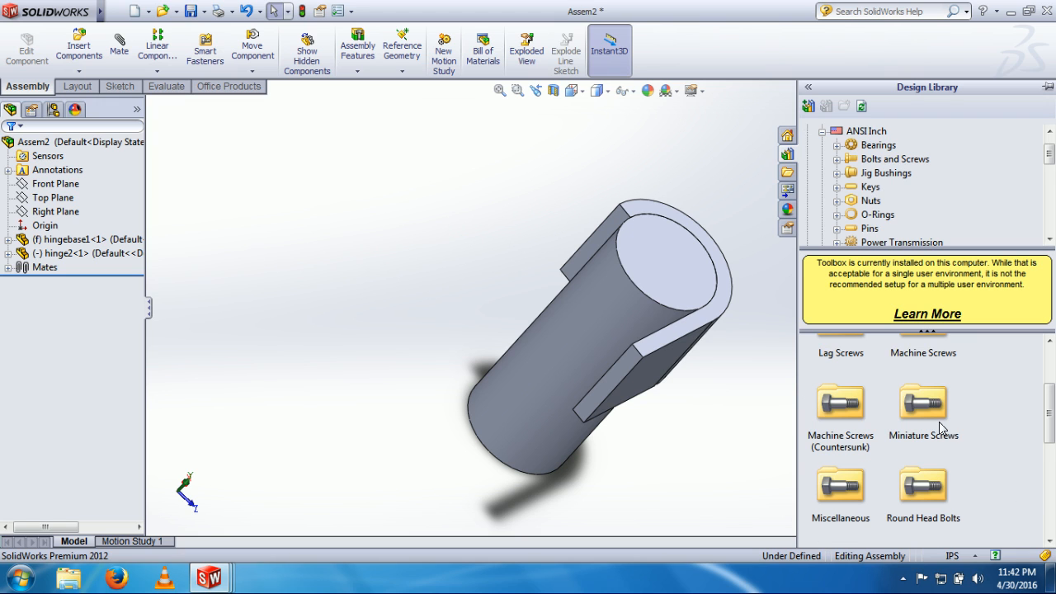
scroll(939, 424, up, 3)
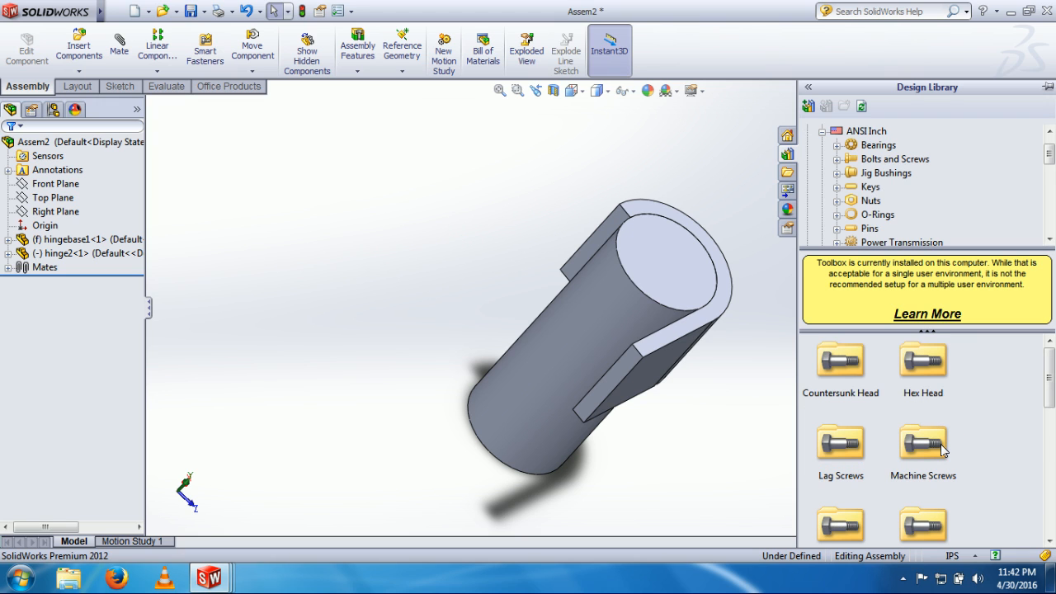
double_click(940, 446)
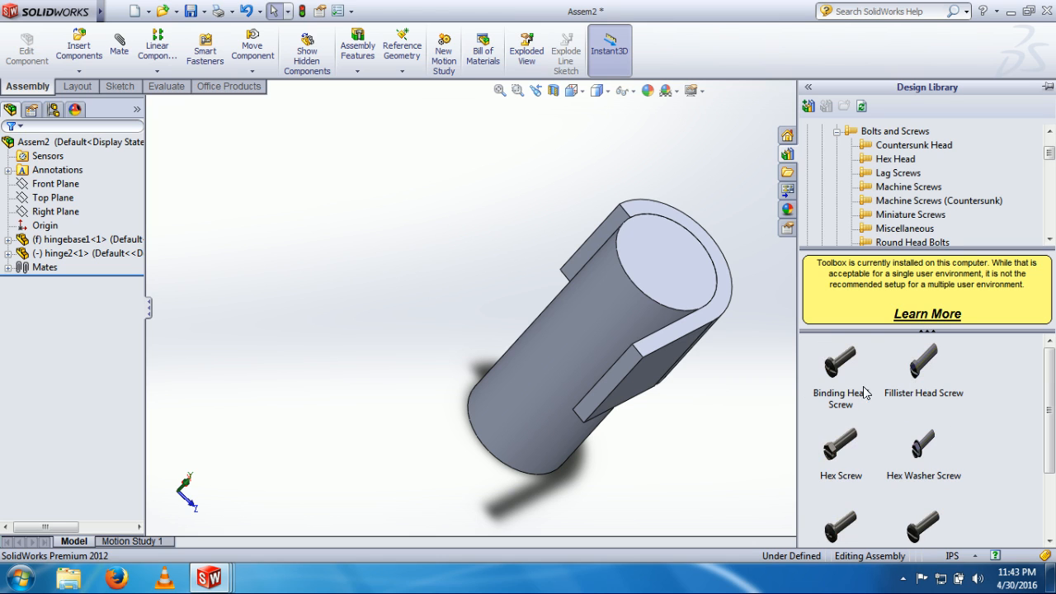
Insert a Hex Screw from the Toolbox into empty space beside the cylinder and set its size to 5/16-18.
drag(850, 485, 404, 194)
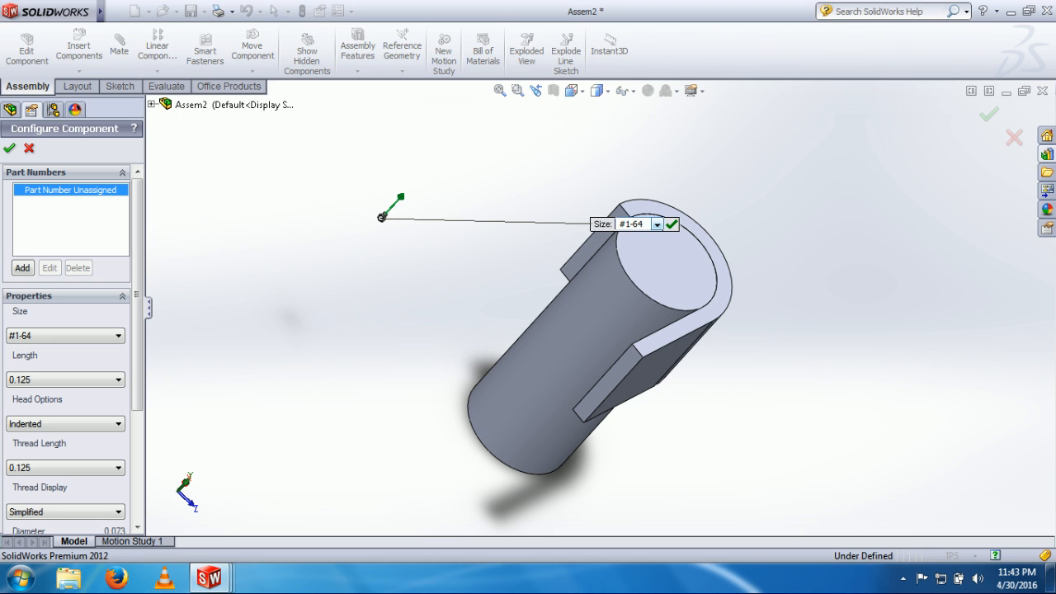
click(656, 224)
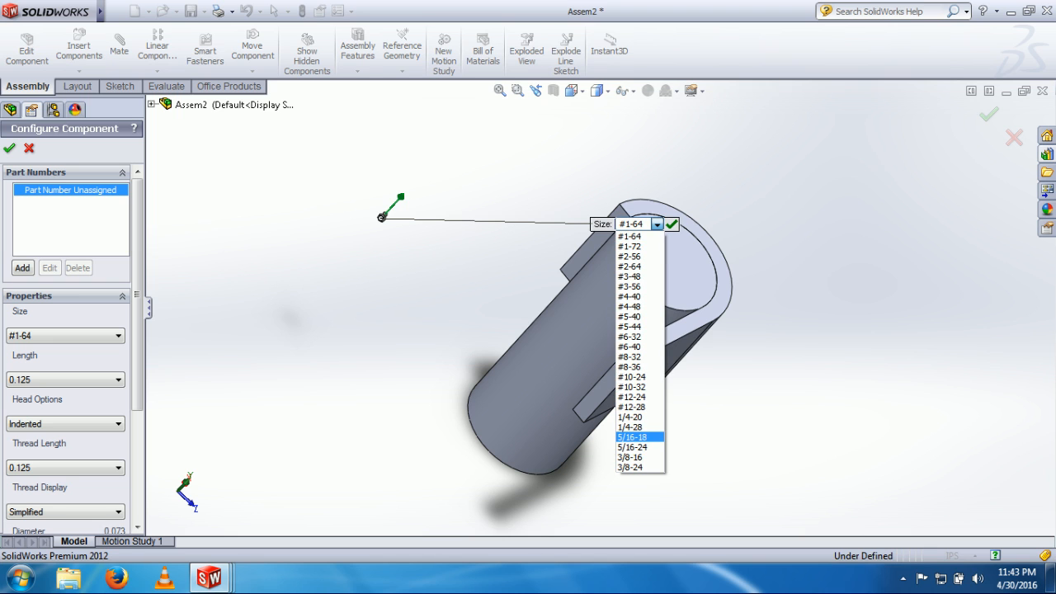
click(635, 436)
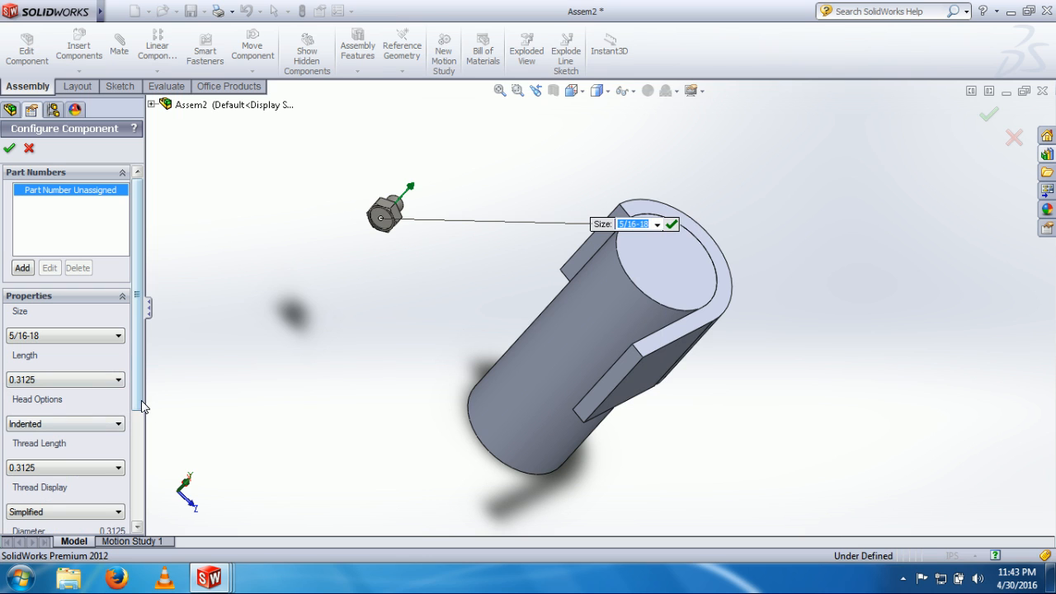
Keep the Indented head option and lengthen the hex screw to 1.5 inches.
scroll(148, 402, down, 1)
scroll(147, 413, down, 3)
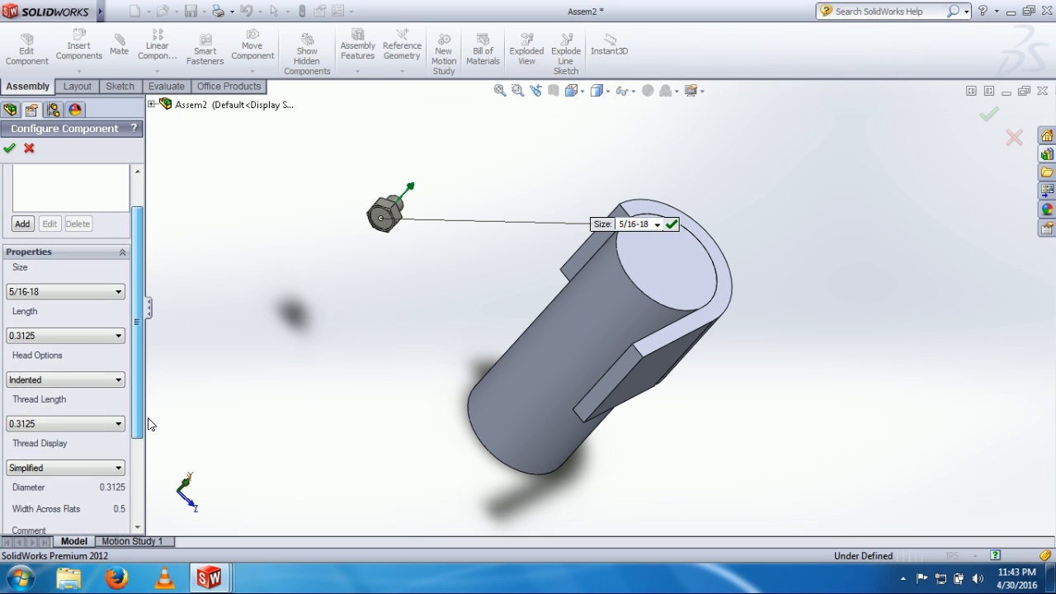
click(105, 372)
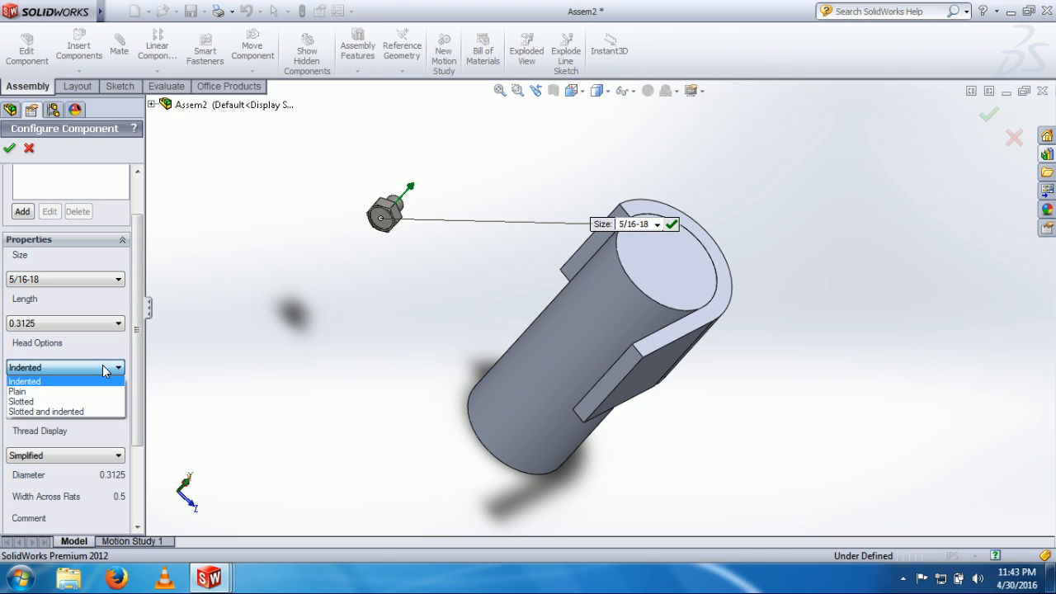
click(105, 371)
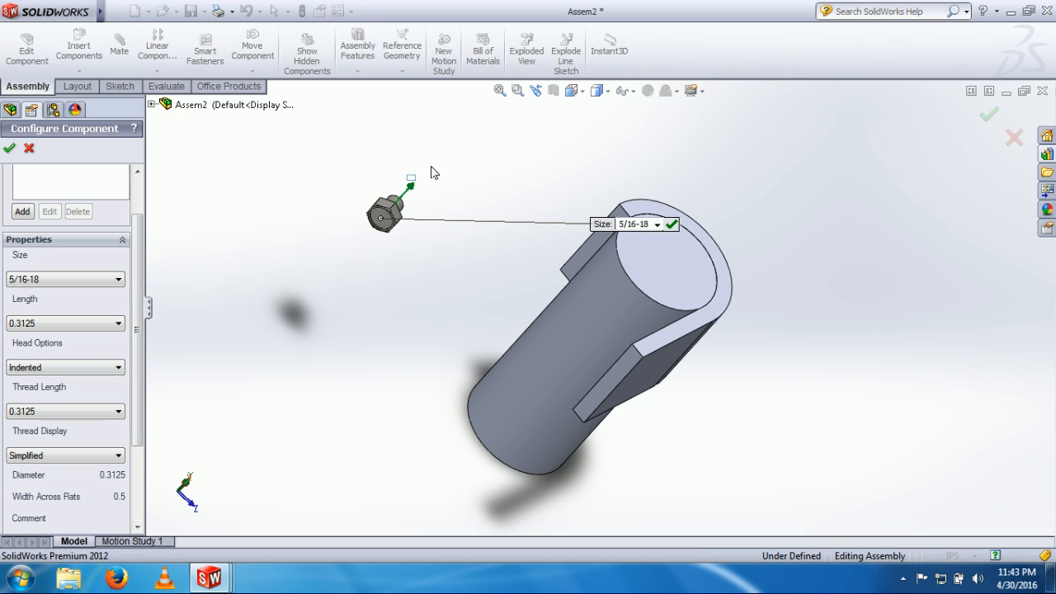
drag(410, 186, 438, 150)
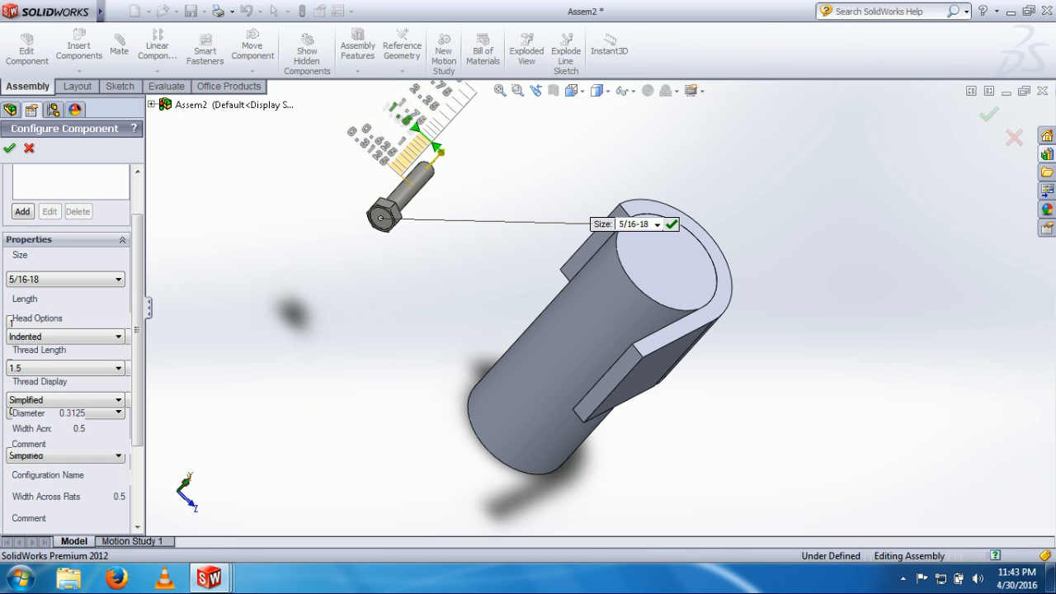
Accept the hex screw's configuration and end the insertion without placing additional copies.
scroll(256, 227, up, 1)
middle_drag(253, 234, 243, 246)
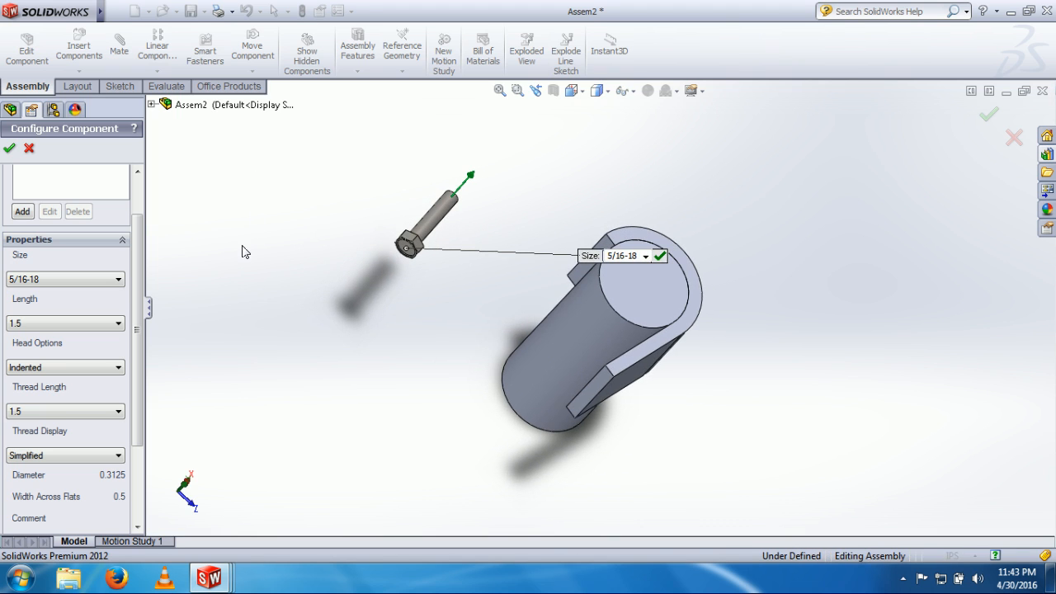
scroll(477, 209, down, 2)
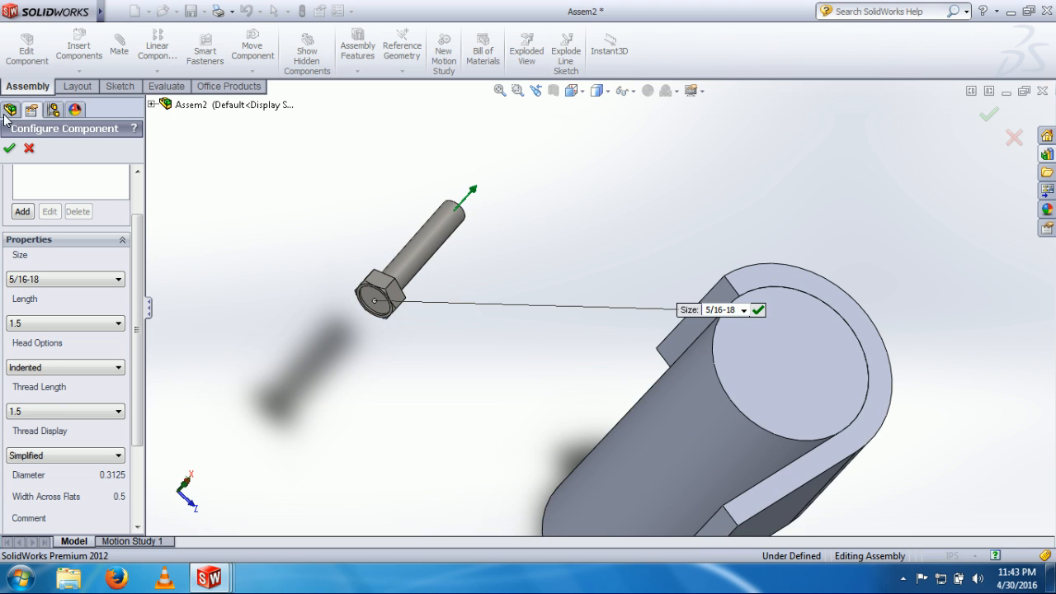
click(9, 147)
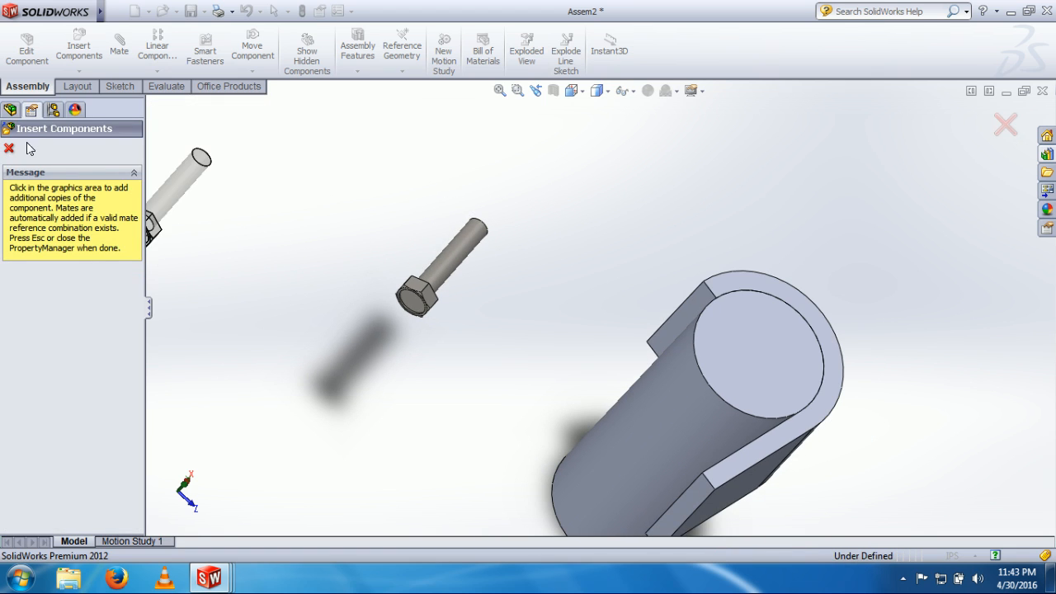
key(Escape)
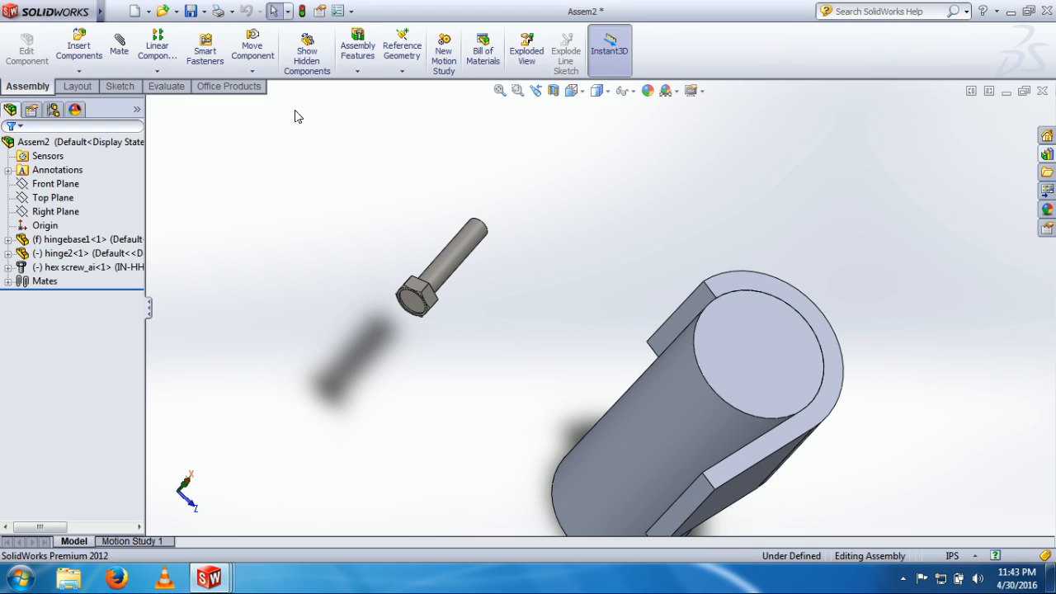
Rotate the hex screw freely so its head faces the same way as the cylinder's visible end face.
click(252, 71)
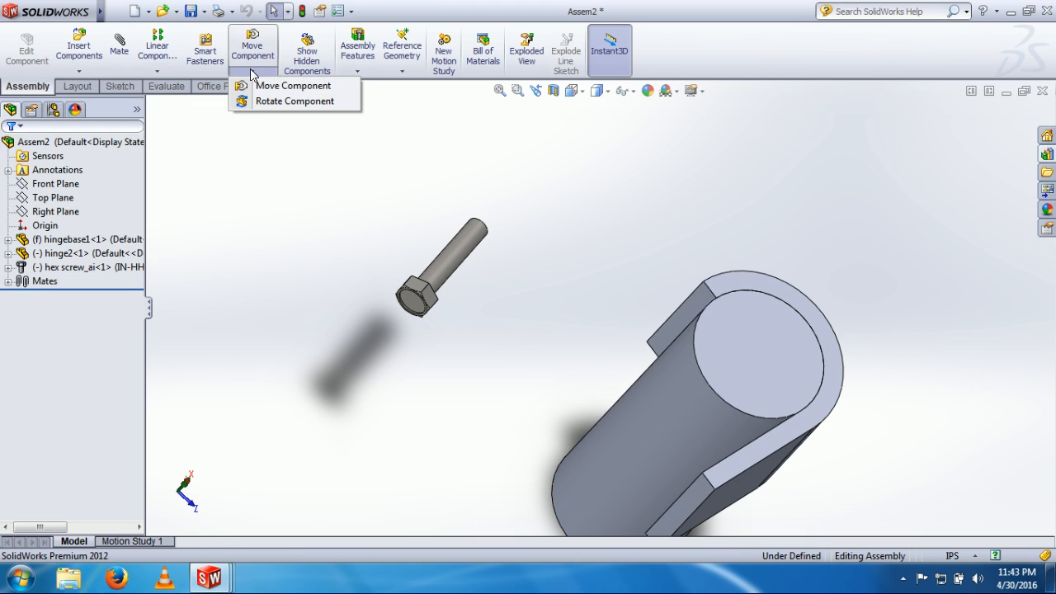
click(265, 101)
mouse_move(412, 305)
mouse_down()
mouse_move(464, 208)
mouse_move(460, 228)
mouse_move(471, 235)
mouse_up()
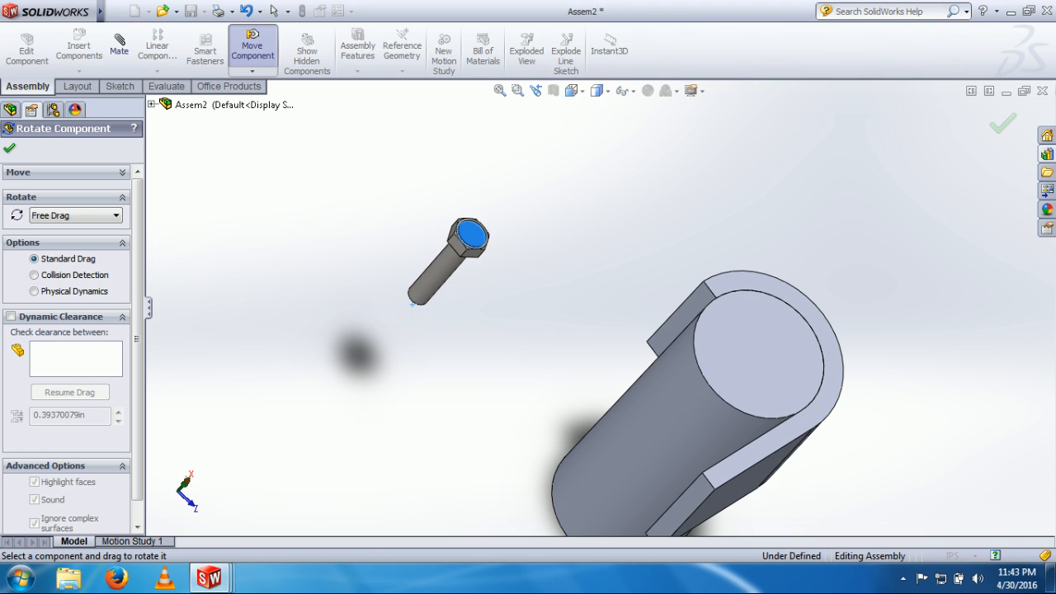
click(239, 46)
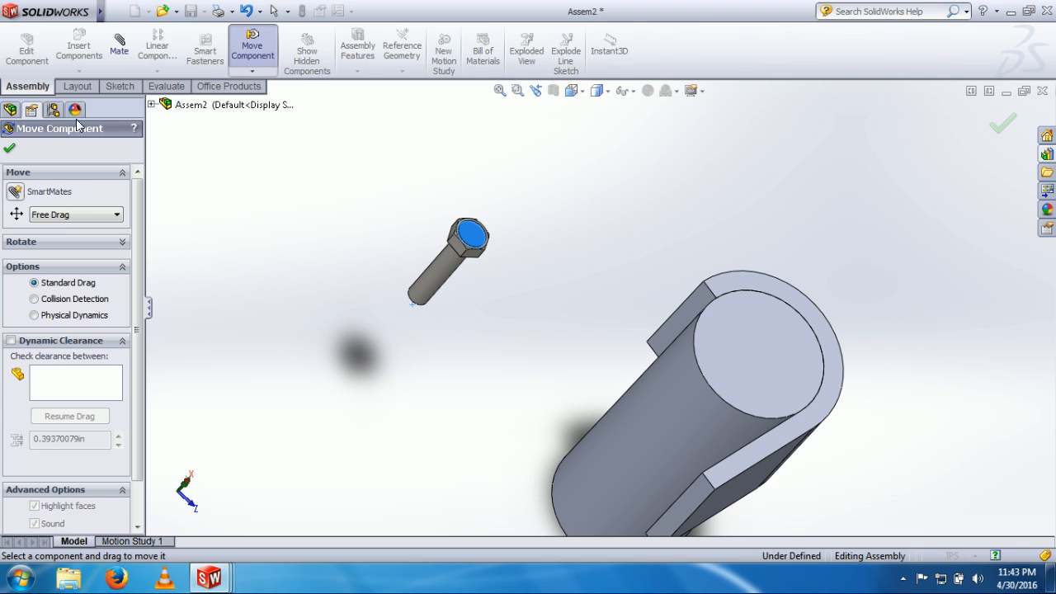
key(Escape)
Cut a simple blind hole in the hingebase1 cylinder's end face, 0.40 in diameter and 1.50 in deep.
click(773, 353)
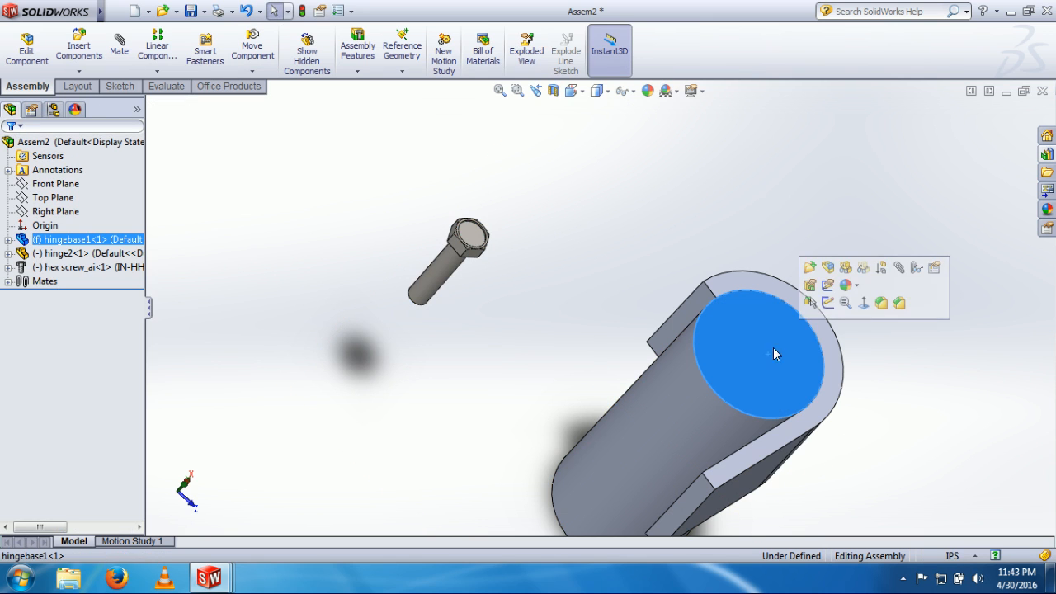
click(363, 64)
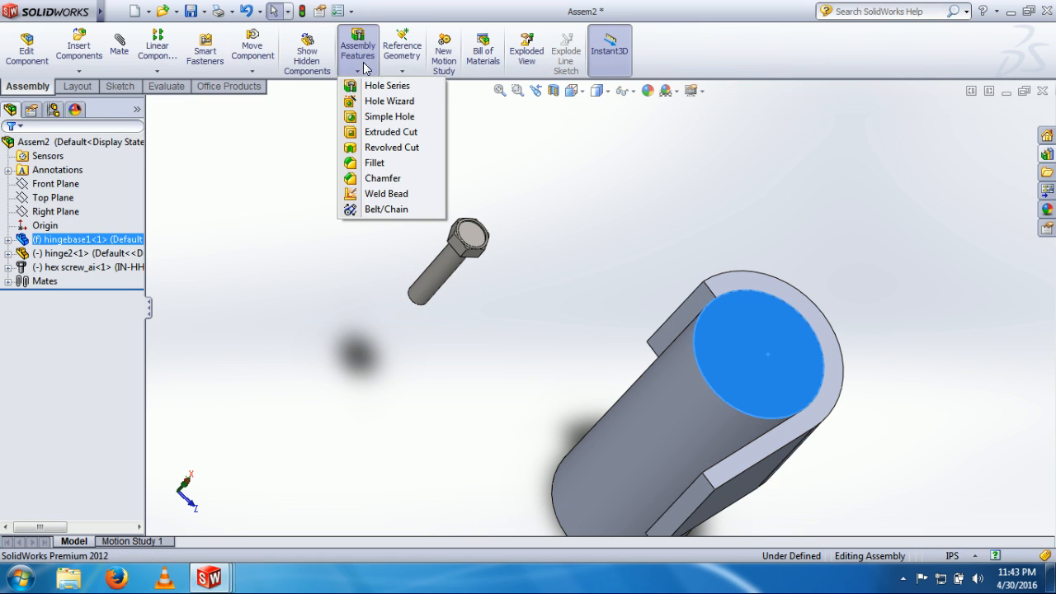
click(388, 116)
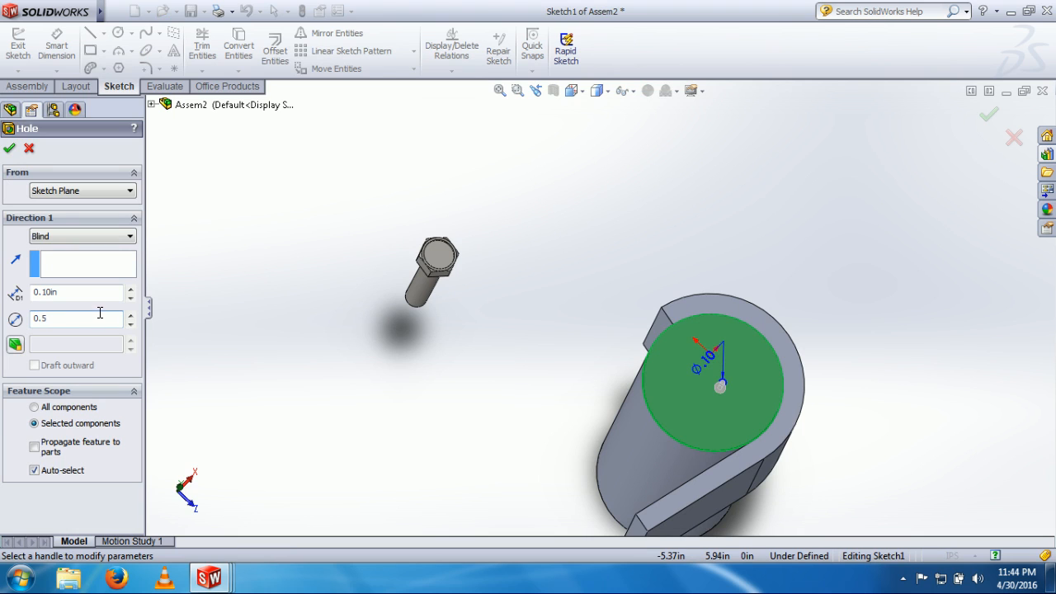
text(0in)
click(60, 292)
text(1.50)
key(Return)
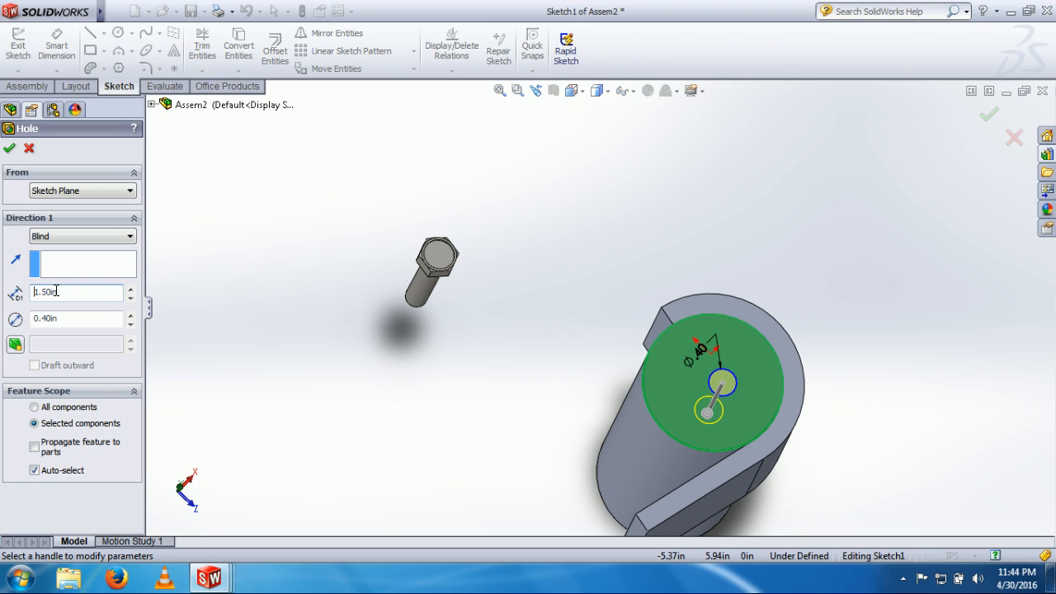
click(10, 148)
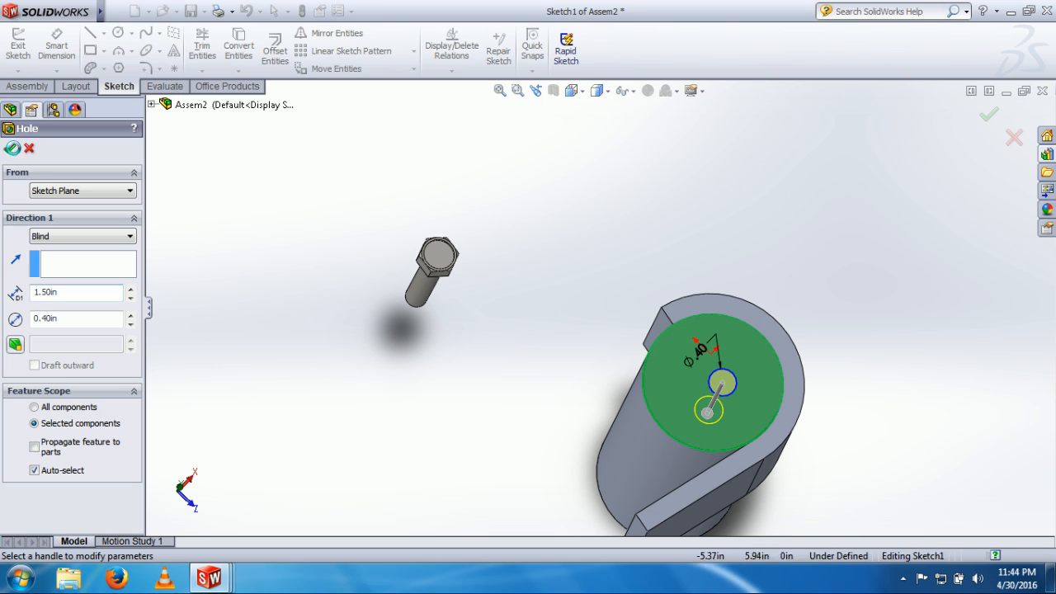
Unsuppress the hex screw's Slot feature, accepting changes to the read-only part and turning off further prompts.
scroll(750, 380, down, 2)
mouse_move(750, 380)
middle_down()
mouse_move(737, 414)
mouse_move(753, 400)
middle_up()
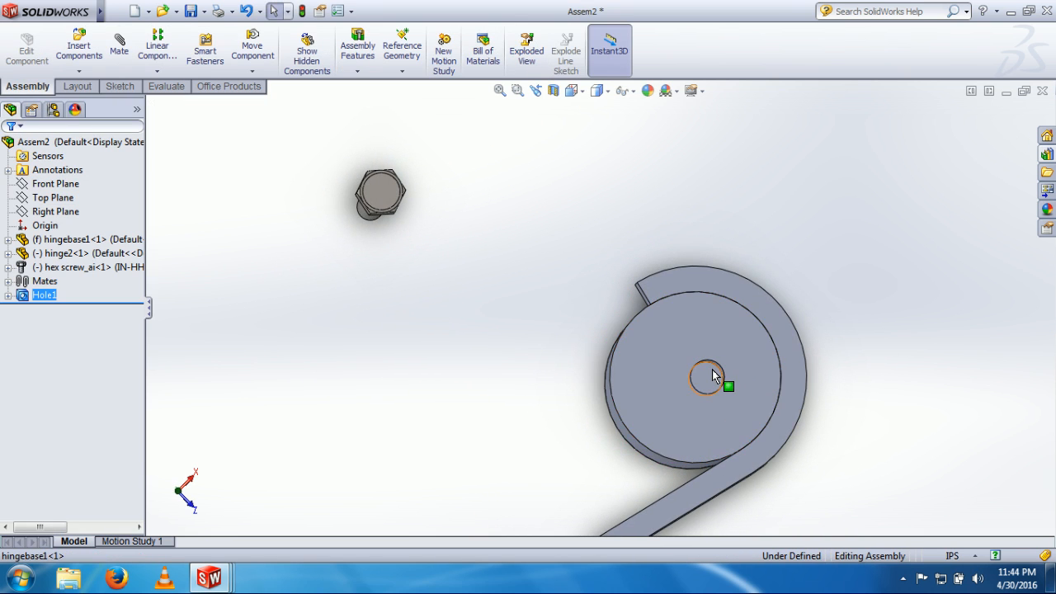
middle_drag(446, 242, 435, 208)
click(435, 208)
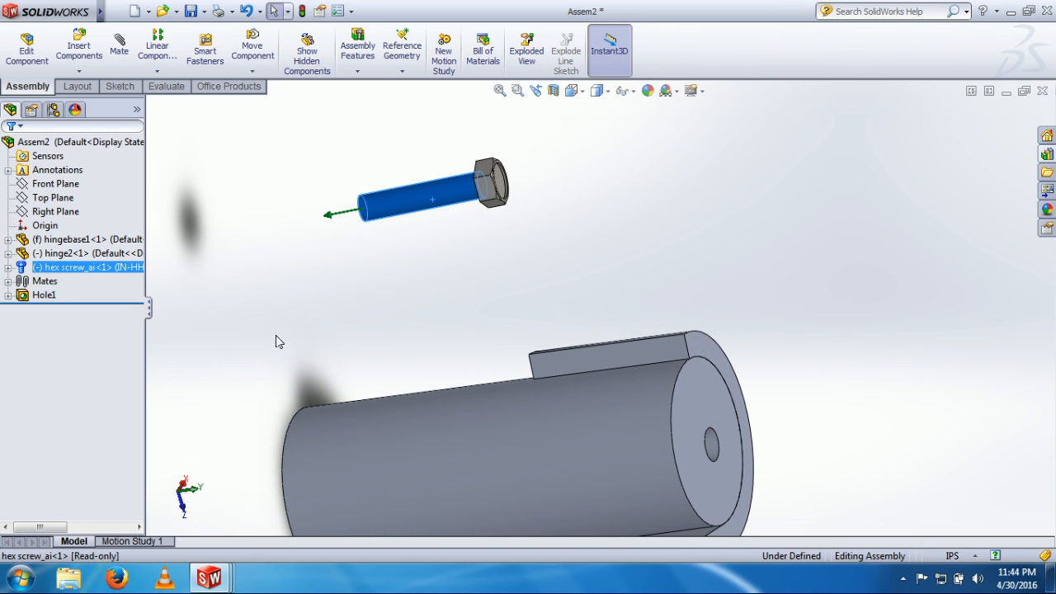
click(9, 268)
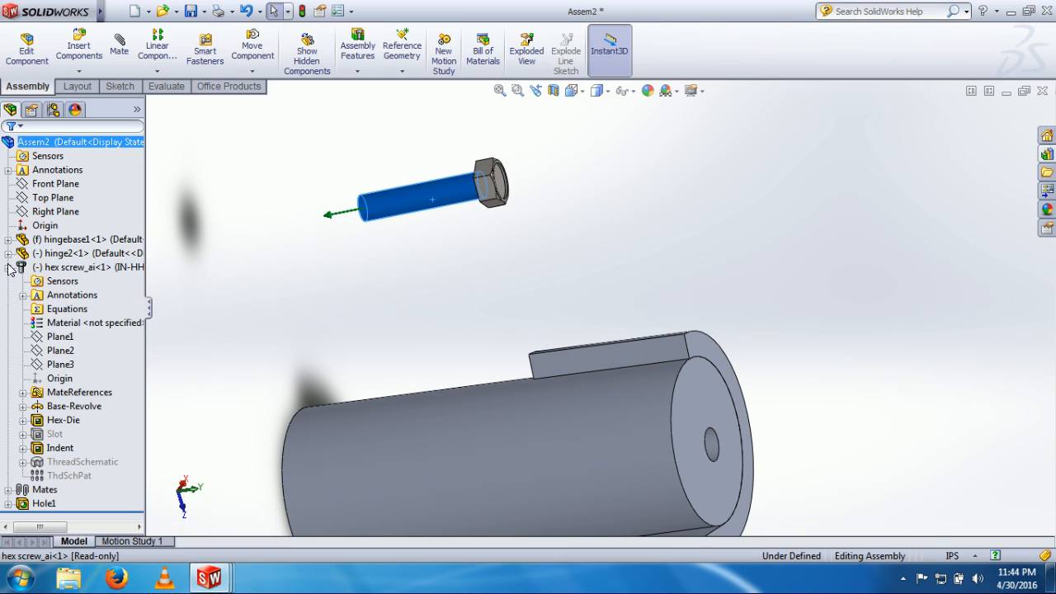
click(52, 433)
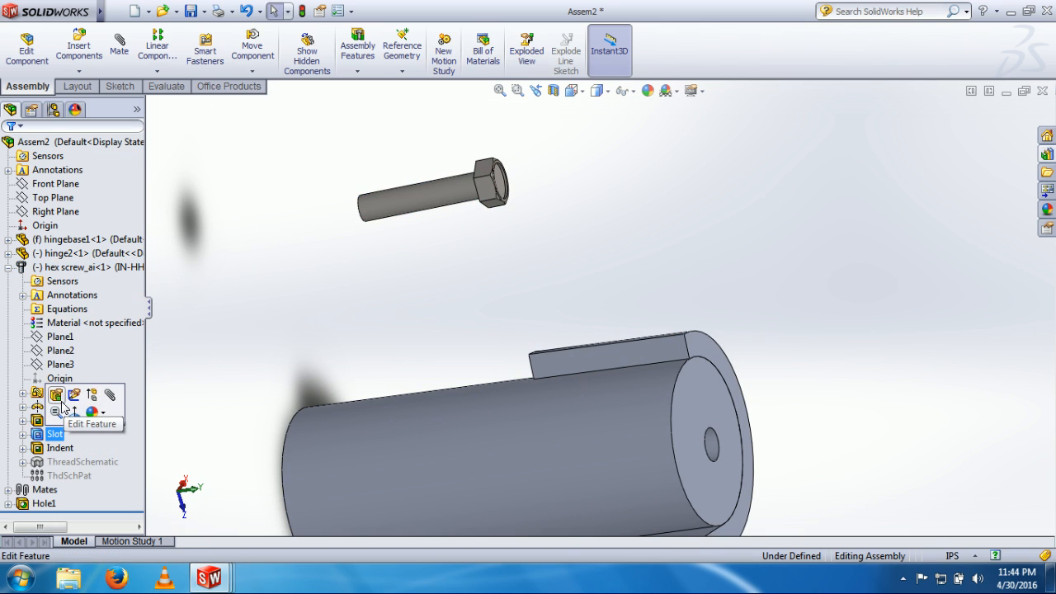
click(74, 412)
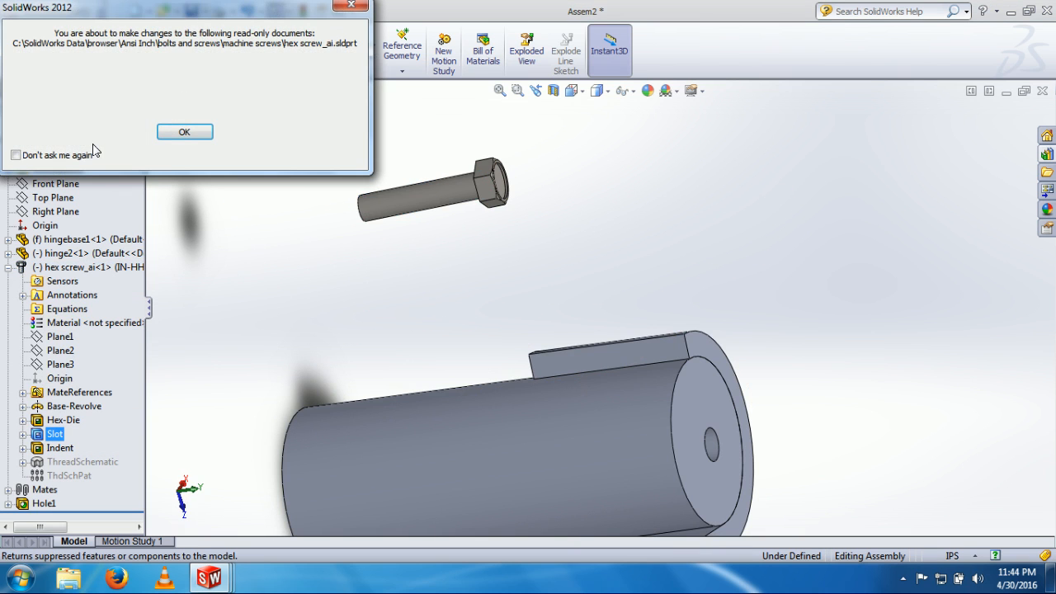
click(72, 157)
click(184, 132)
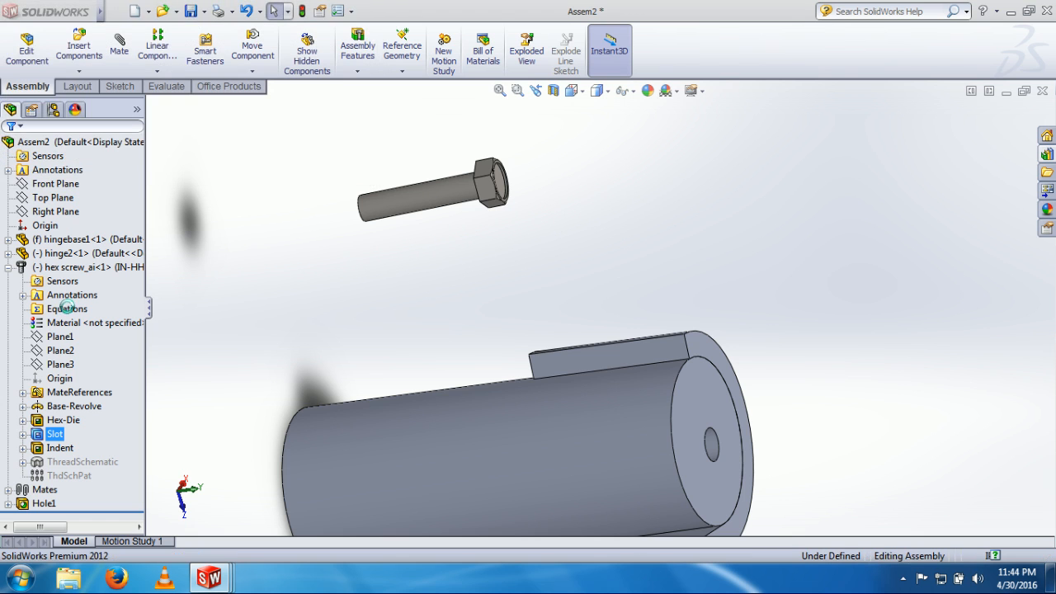
Unsuppress the hex screw's ThreadSchematic and ThdSchPat features to model the threads along the shank.
click(82, 462)
click(130, 427)
click(72, 476)
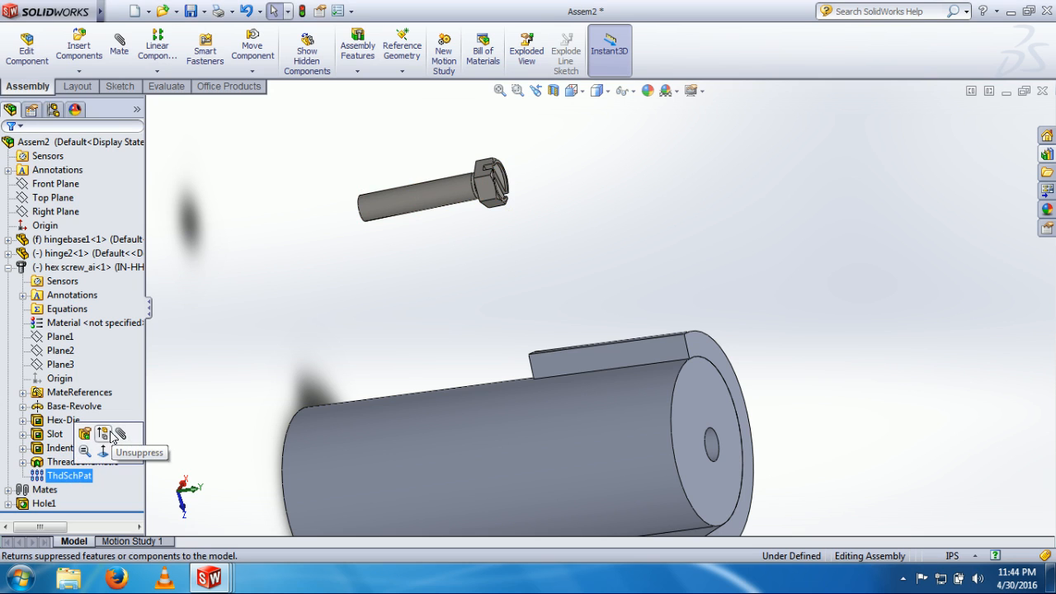
click(112, 435)
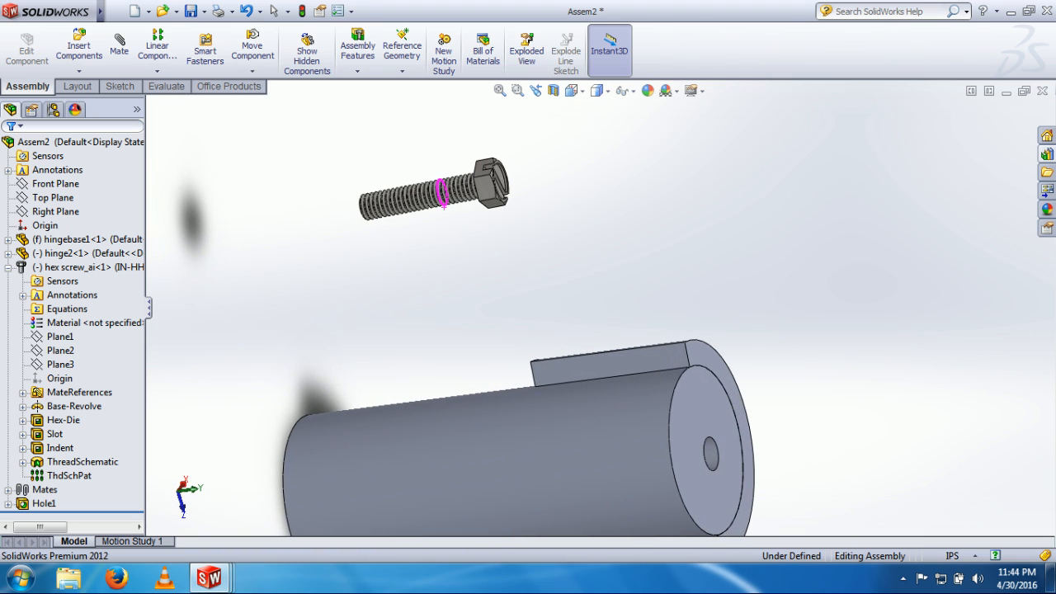
middle_drag(447, 210, 434, 212)
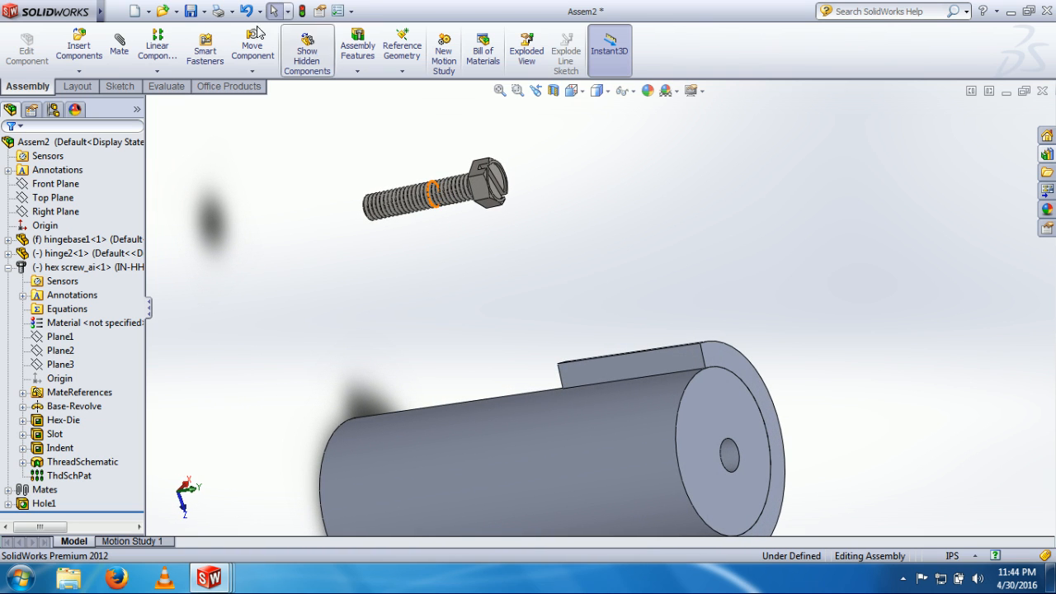
Try a mechanical Screw mate at 1 revolution/in between the hole's cylindrical face and the circular edge under the screw head.
click(120, 42)
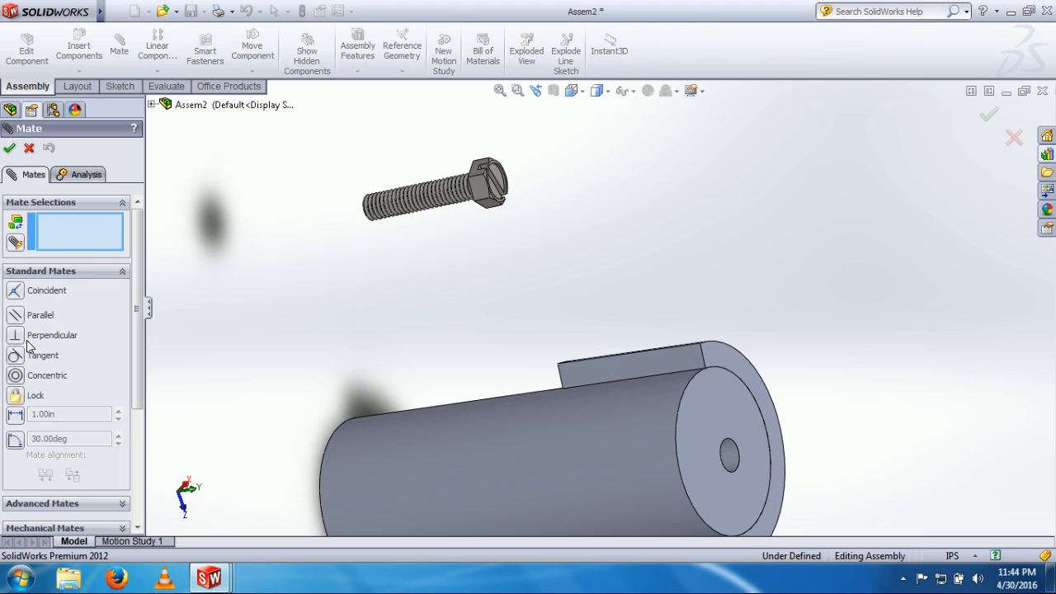
click(65, 271)
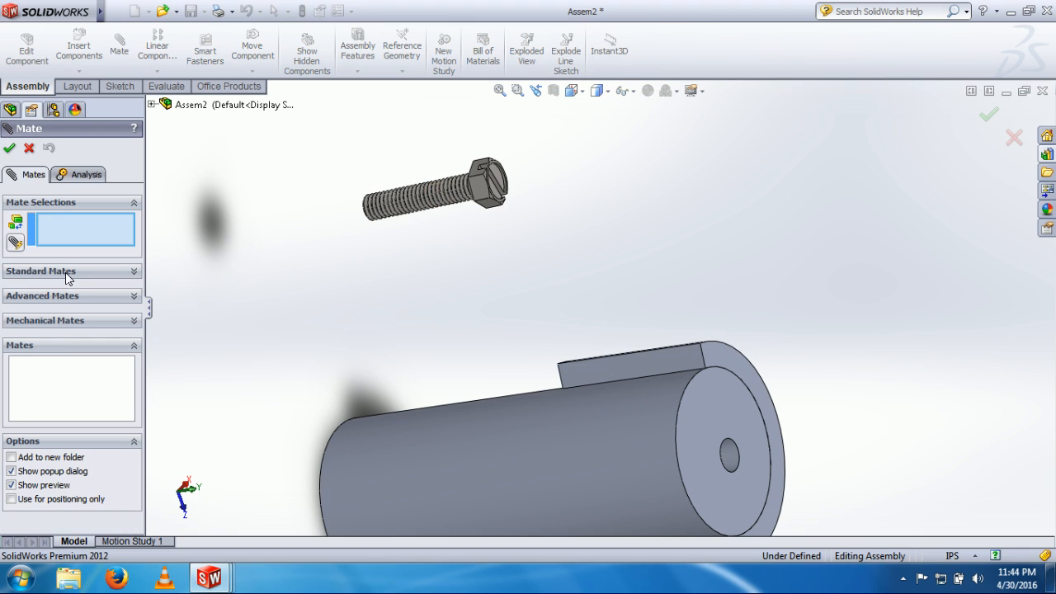
click(68, 319)
click(15, 427)
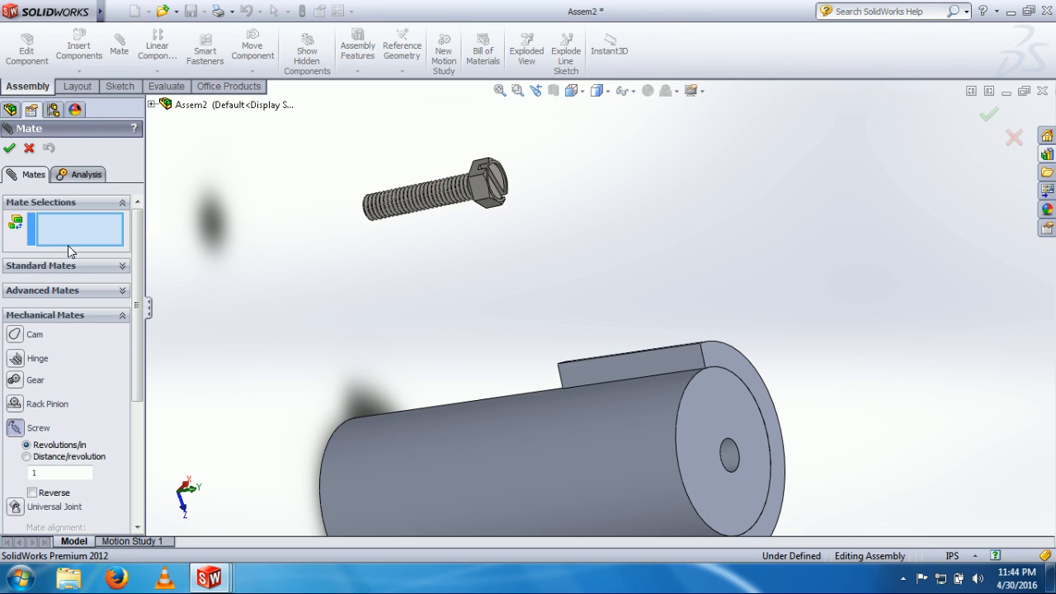
scroll(792, 462, down, 2)
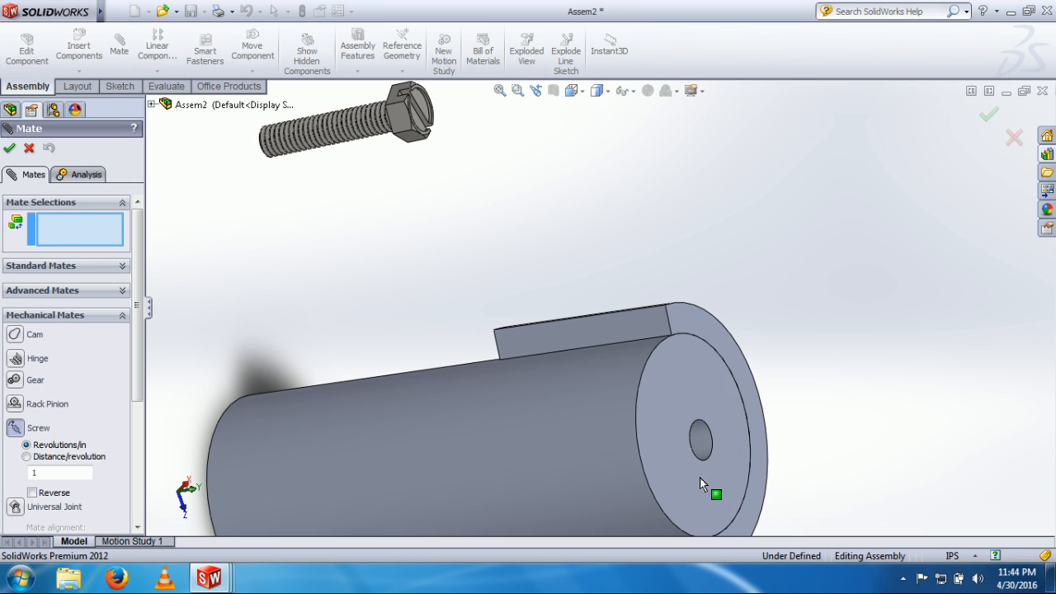
click(695, 431)
middle_drag(493, 338, 590, 313)
scroll(594, 212, up, 5)
scroll(627, 204, down, 3)
scroll(627, 210, down, 5)
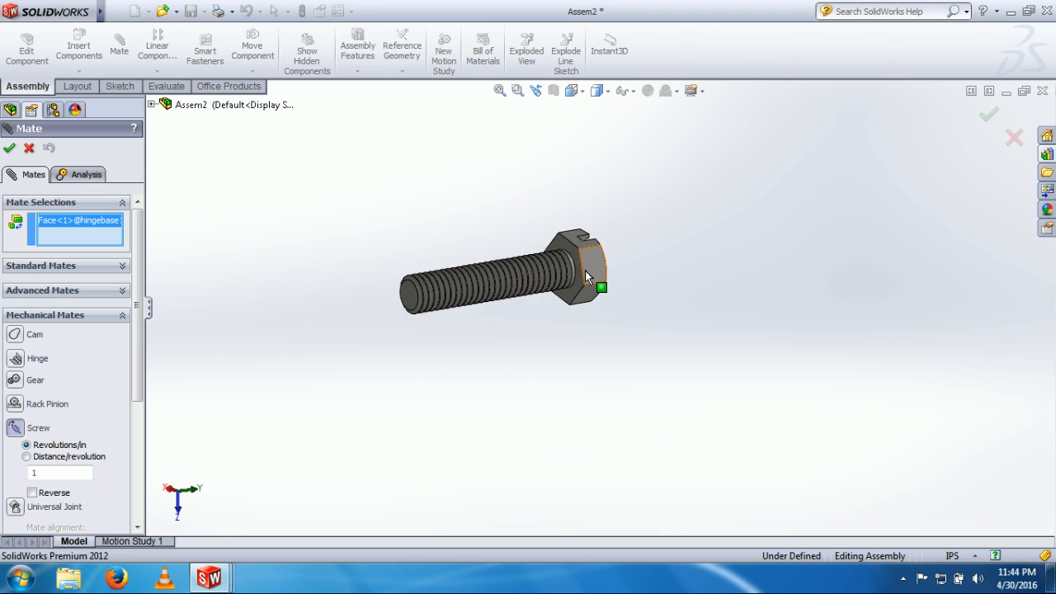
click(577, 301)
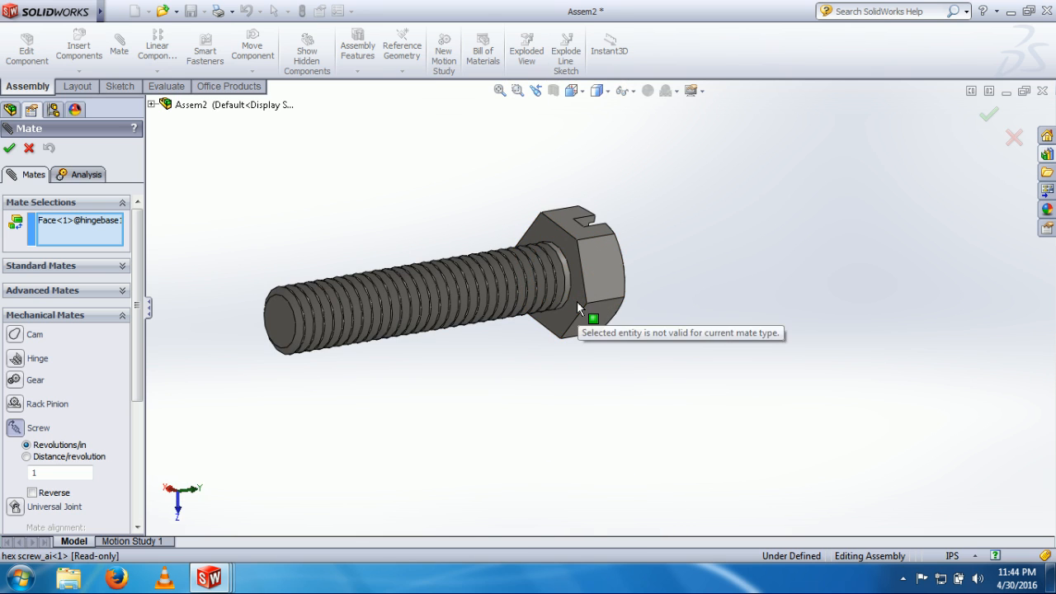
click(570, 285)
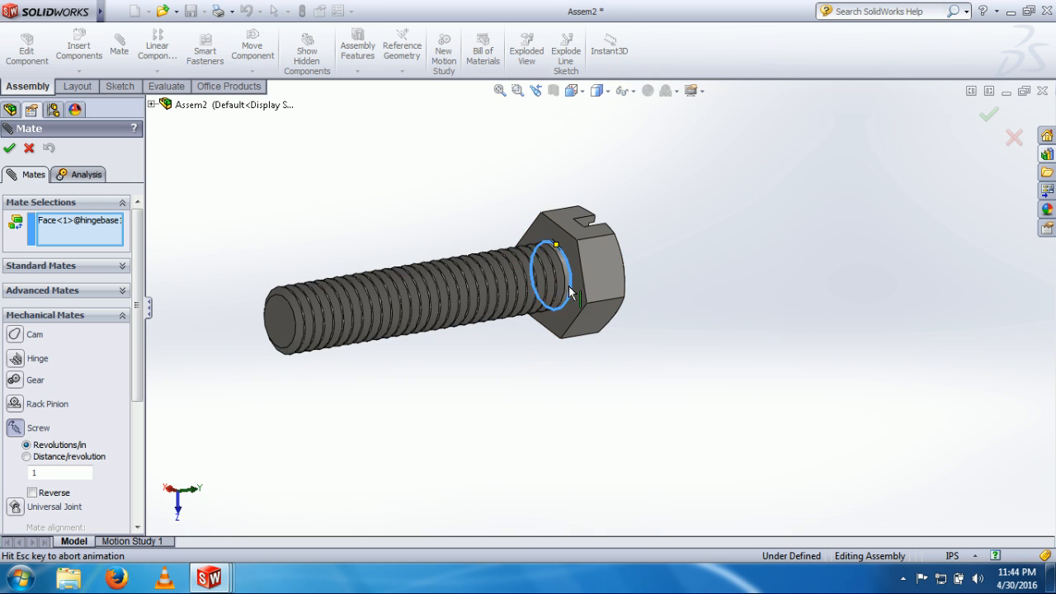
Flip the Screw mate's rotation direction at the hole, then cancel the mate.
middle_drag(597, 305, 540, 302)
scroll(542, 302, down, 3)
scroll(618, 379, down, 5)
middle_drag(619, 377, 588, 389)
scroll(618, 319, up, 6)
middle_drag(618, 317, 595, 186)
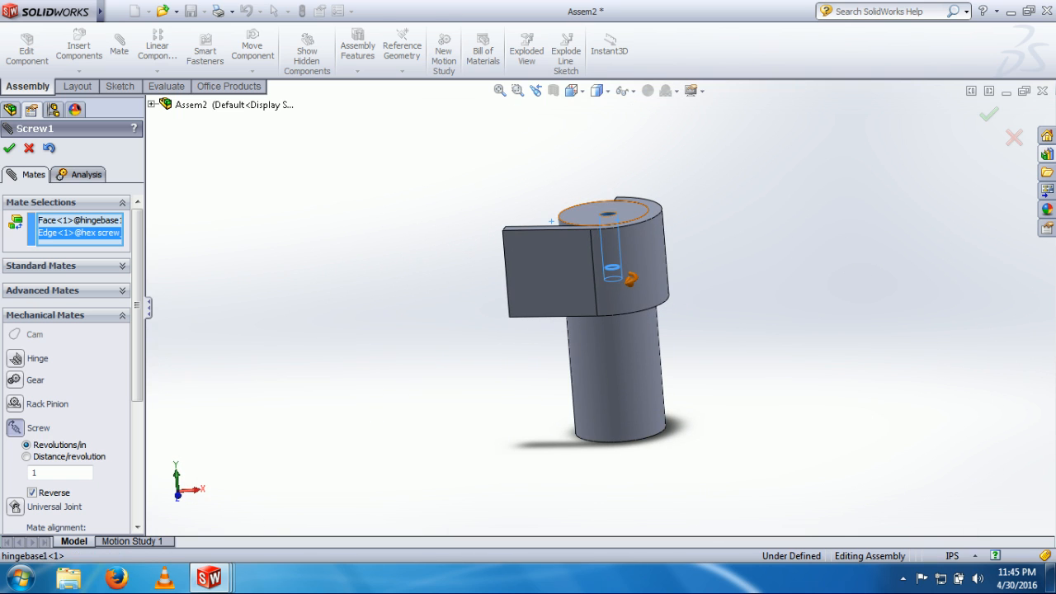
click(631, 279)
scroll(559, 327, up, 3)
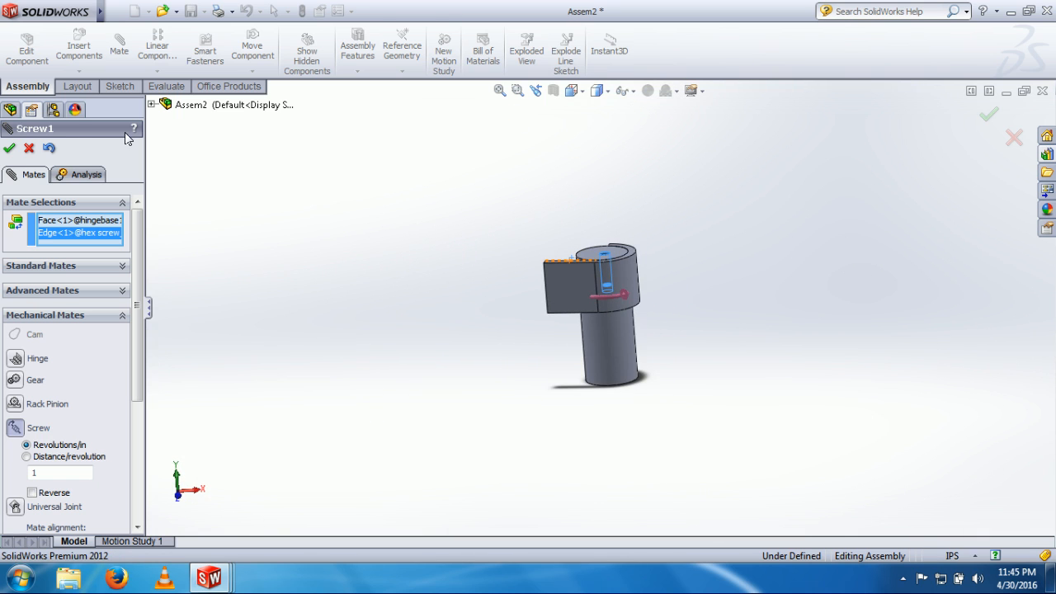
click(31, 150)
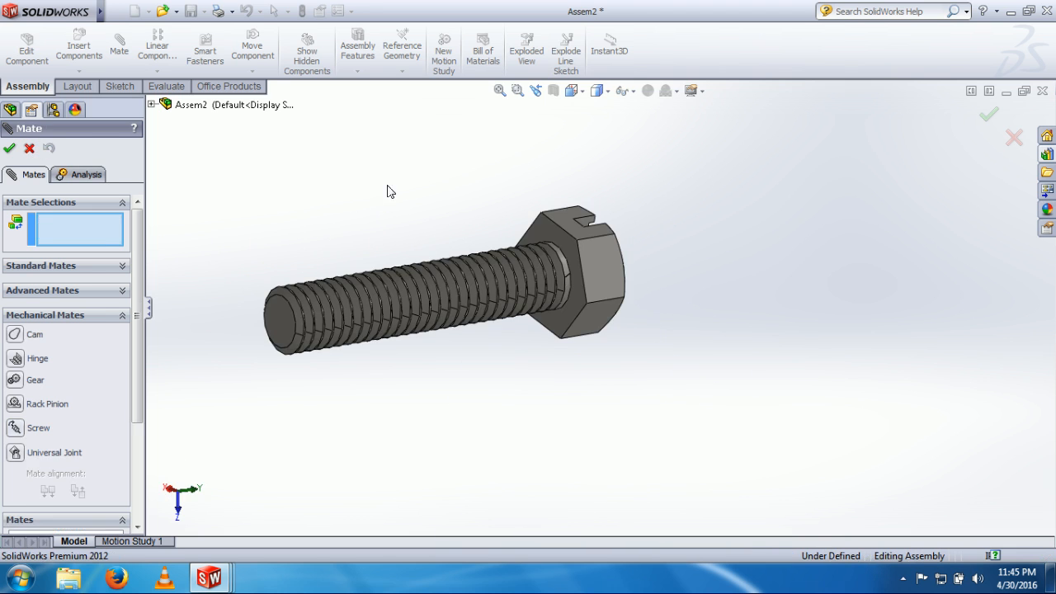
Move the threaded screw into the open space above the hole in the cylinder's end face.
scroll(600, 310, up, 5)
middle_drag(612, 515, 511, 355)
drag(512, 356, 472, 180)
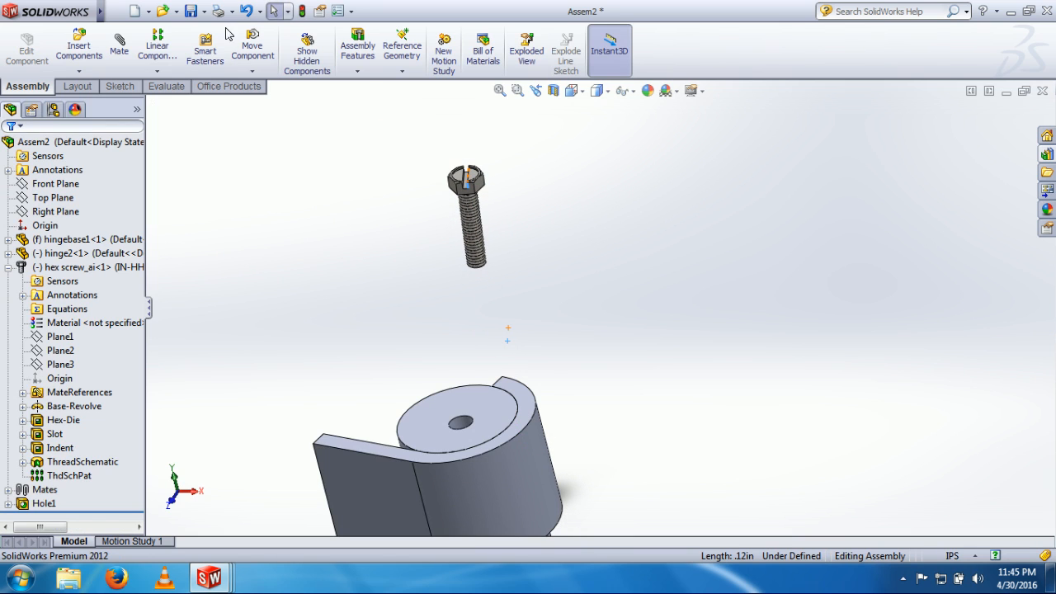
Try a Tangent mate between the hole's cylindrical face and the underside of the screw head, then clear the selections and cancel.
click(119, 41)
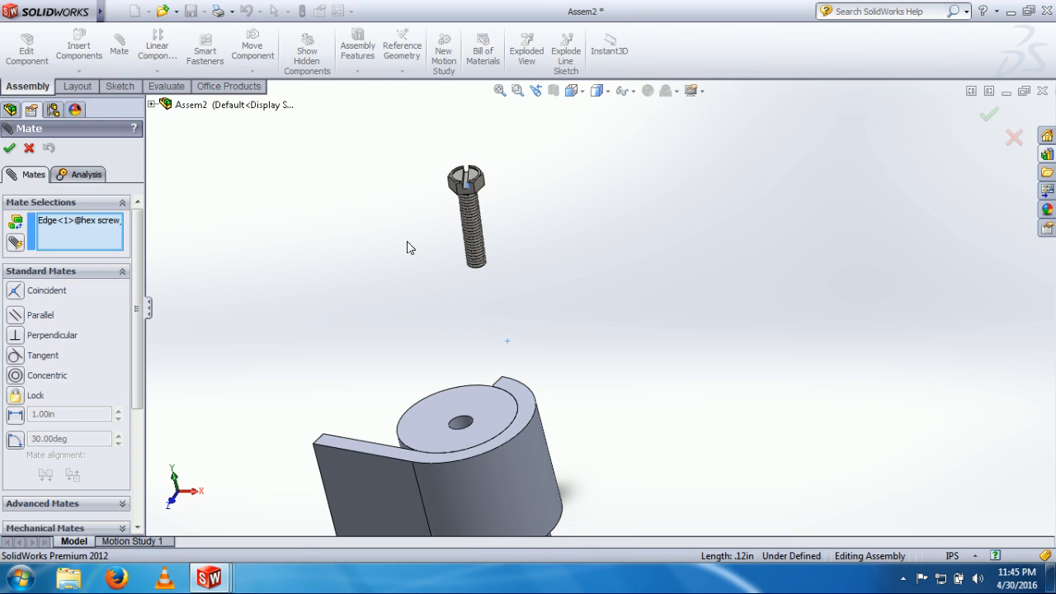
right_click(48, 241)
click(99, 245)
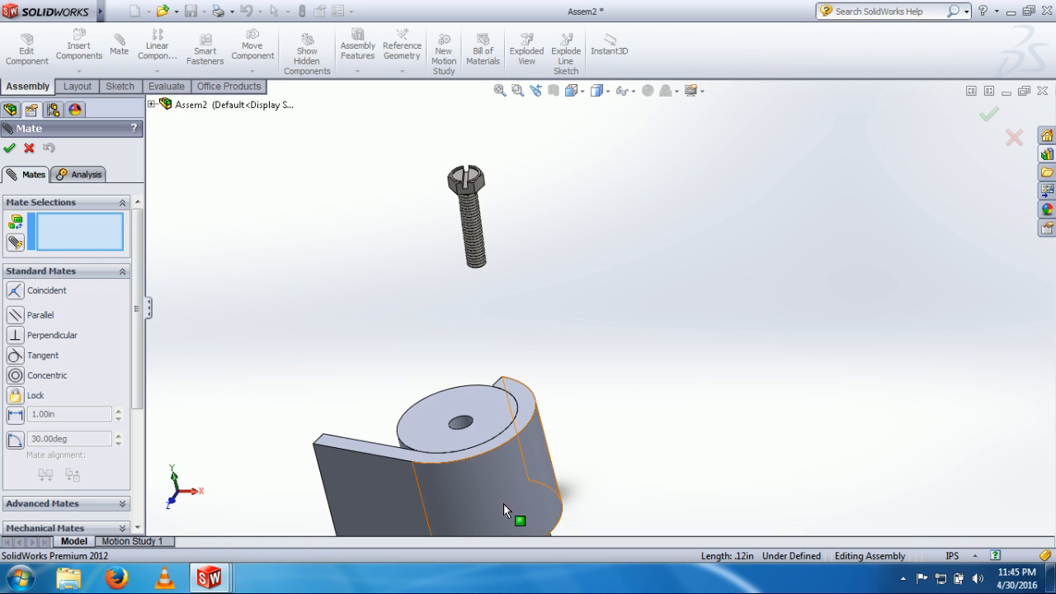
click(462, 426)
middle_drag(502, 404, 373, 330)
scroll(687, 364, down, 4)
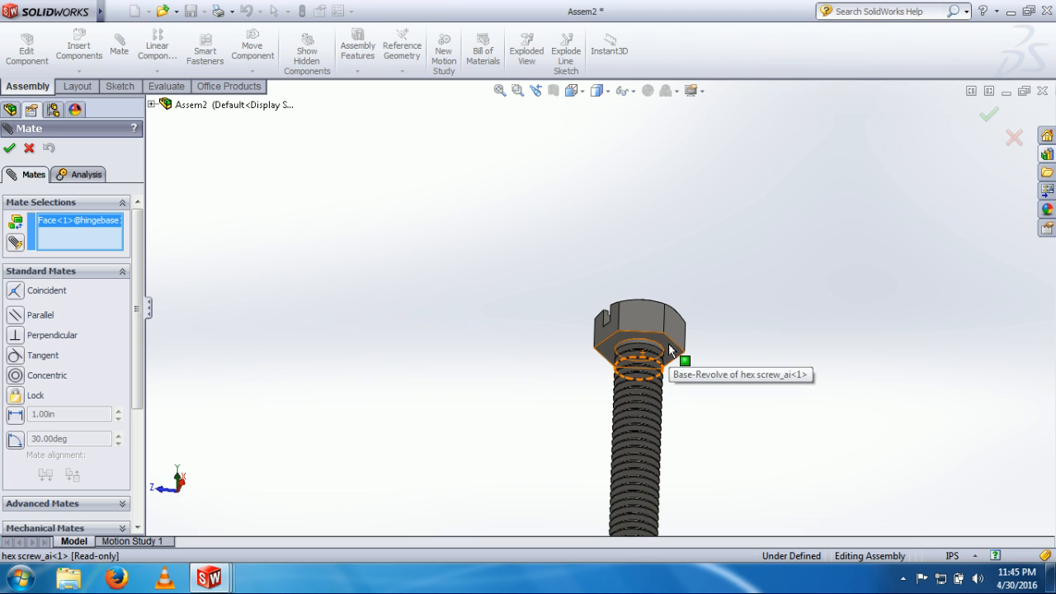
click(685, 360)
scroll(441, 331, up, 6)
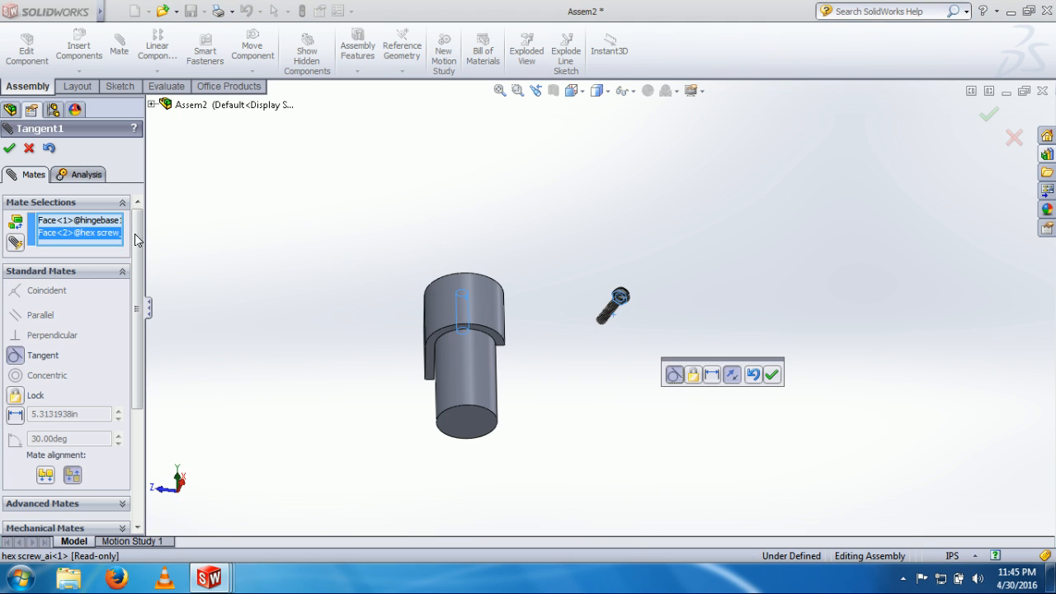
right_click(116, 236)
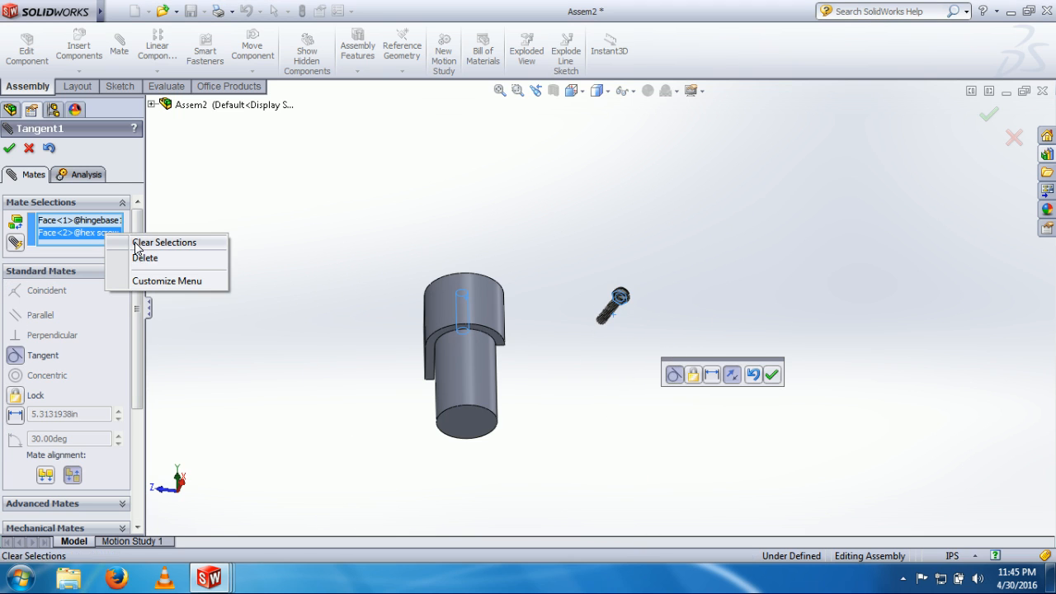
click(136, 242)
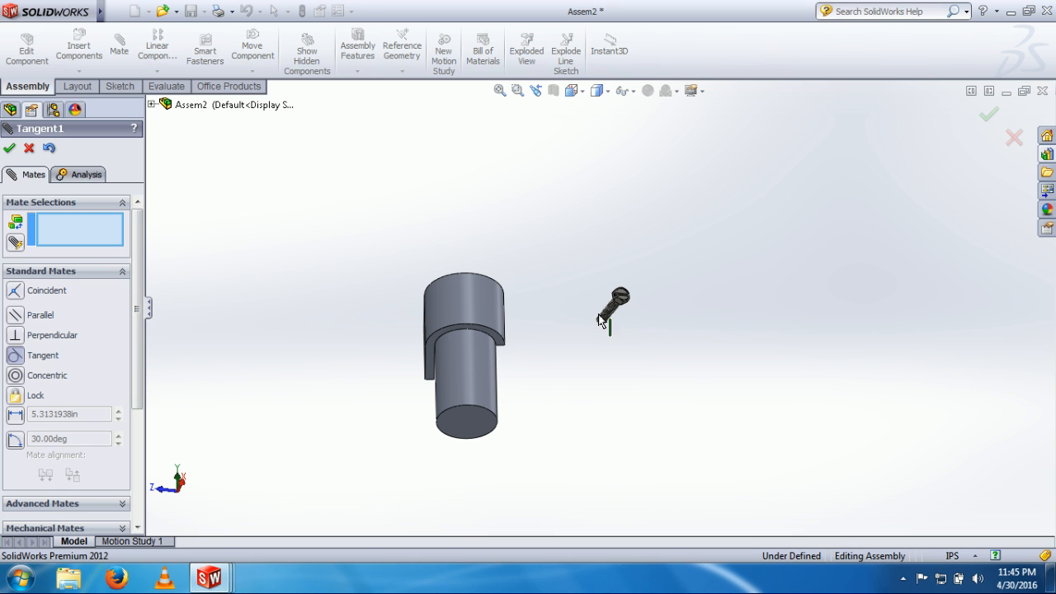
click(30, 148)
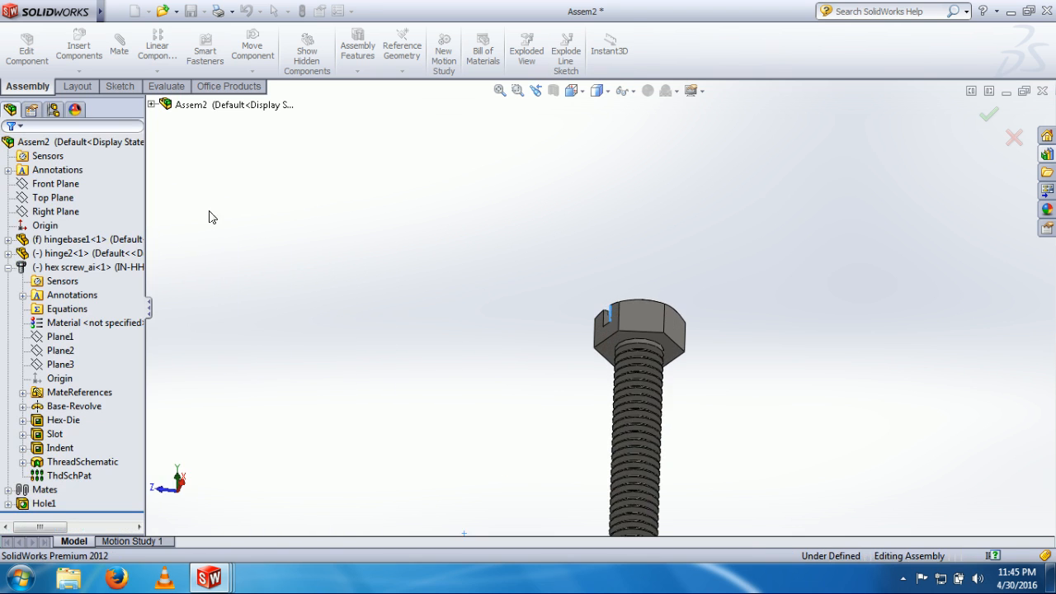
Start a mechanical Screw mate at 1 revolution/in and pick the cylindrical face of the hole in hingebase1.
click(506, 291)
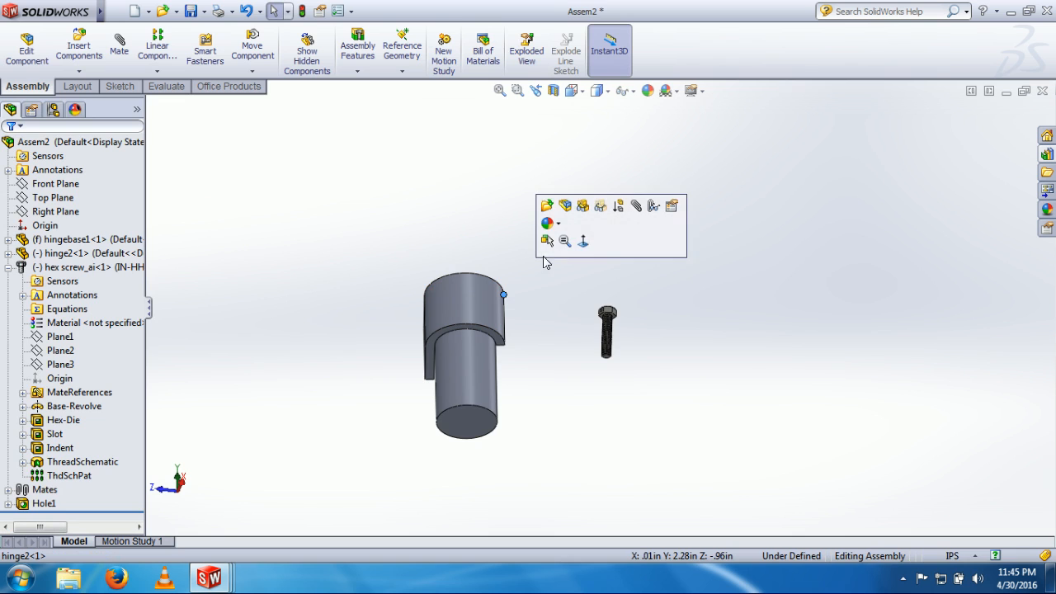
click(324, 164)
click(119, 45)
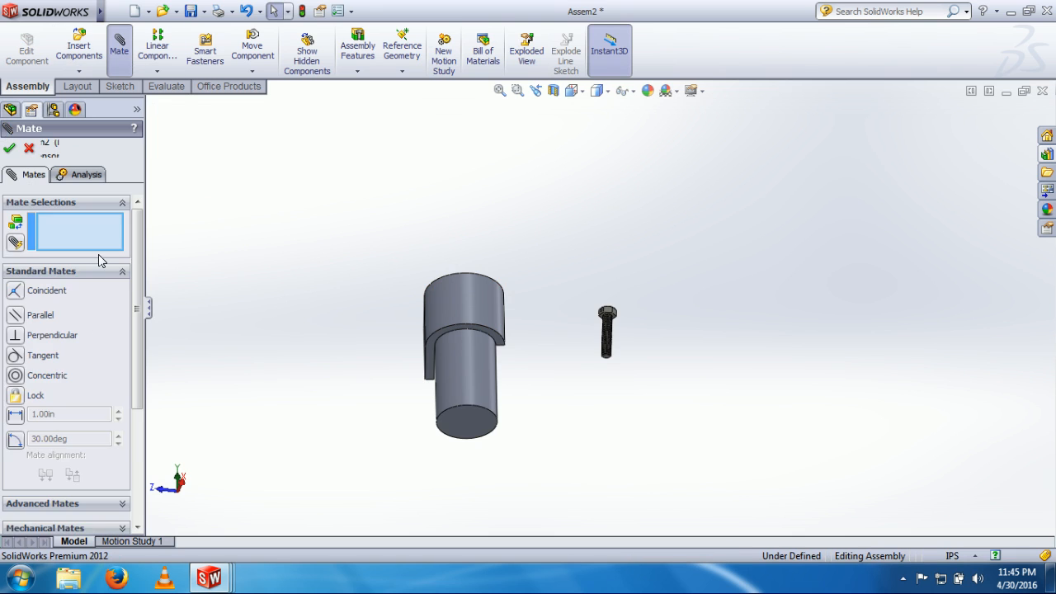
scroll(75, 412, down, 3)
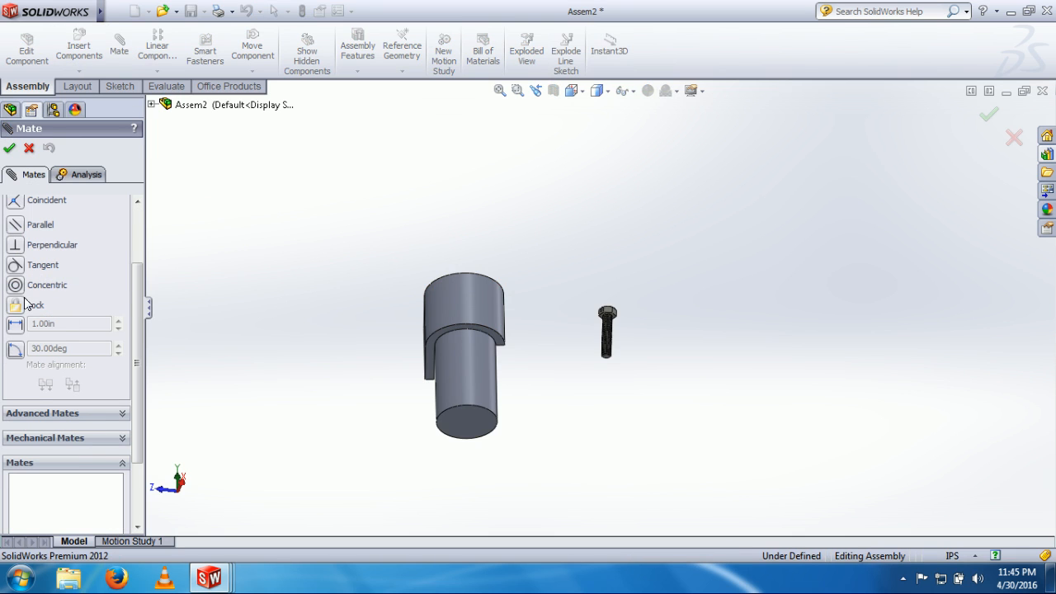
click(62, 438)
click(14, 272)
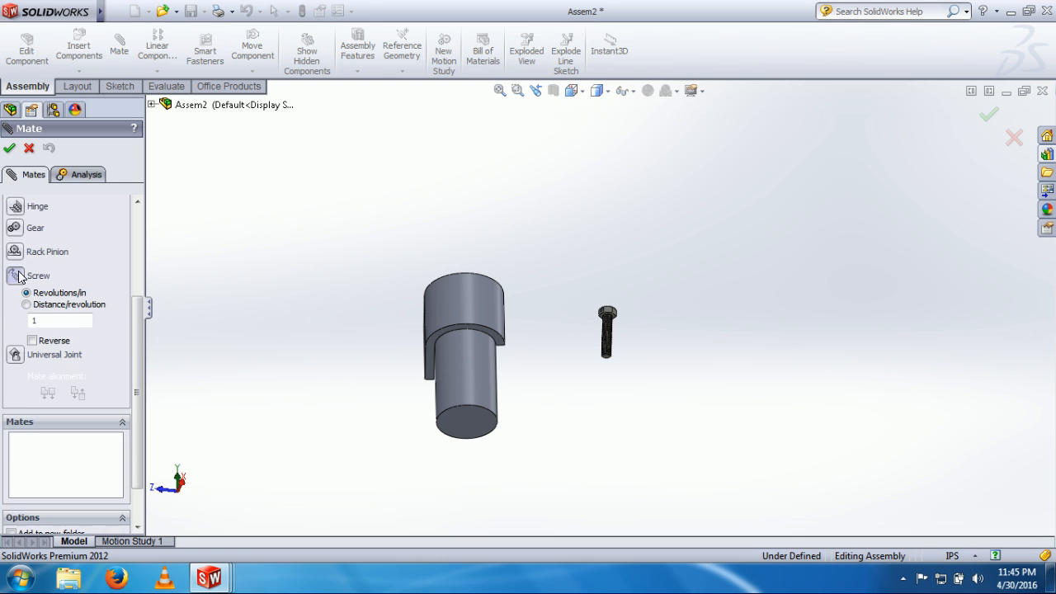
scroll(116, 214, up, 3)
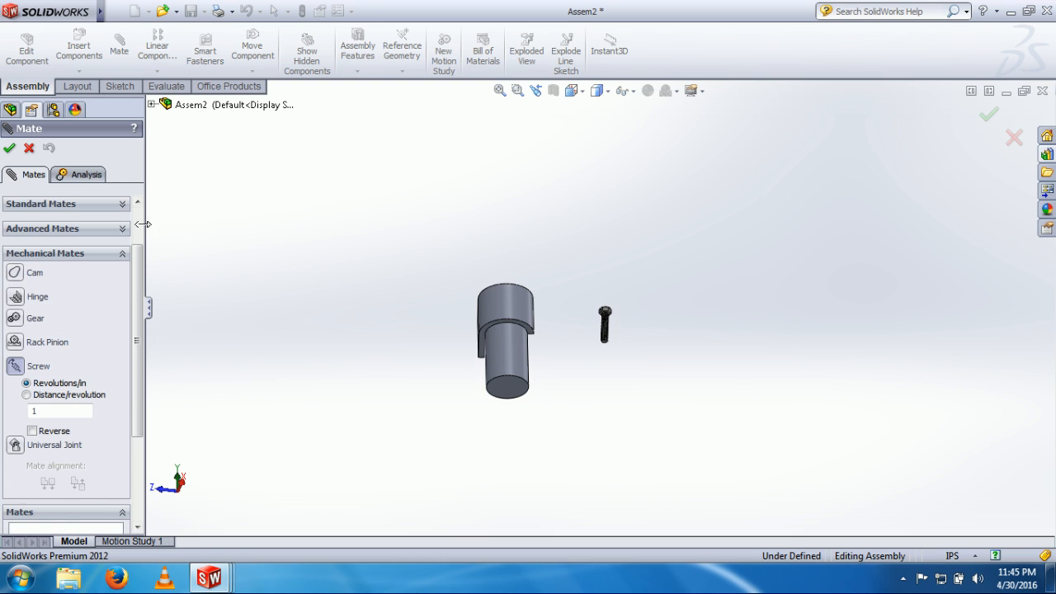
scroll(138, 231, up, 2)
middle_drag(471, 272, 548, 356)
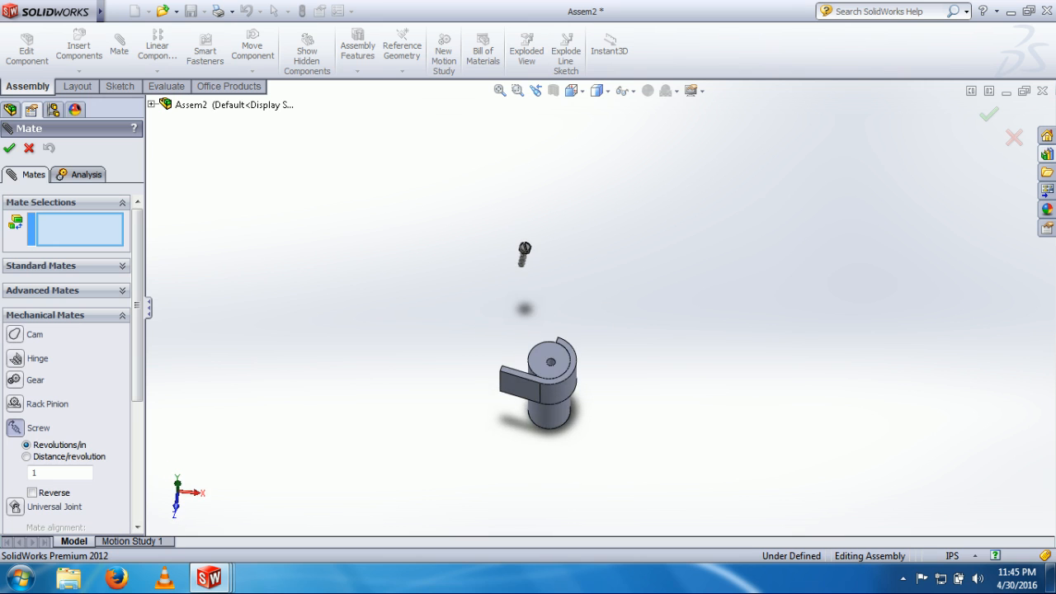
scroll(552, 363, down, 5)
scroll(570, 330, down, 3)
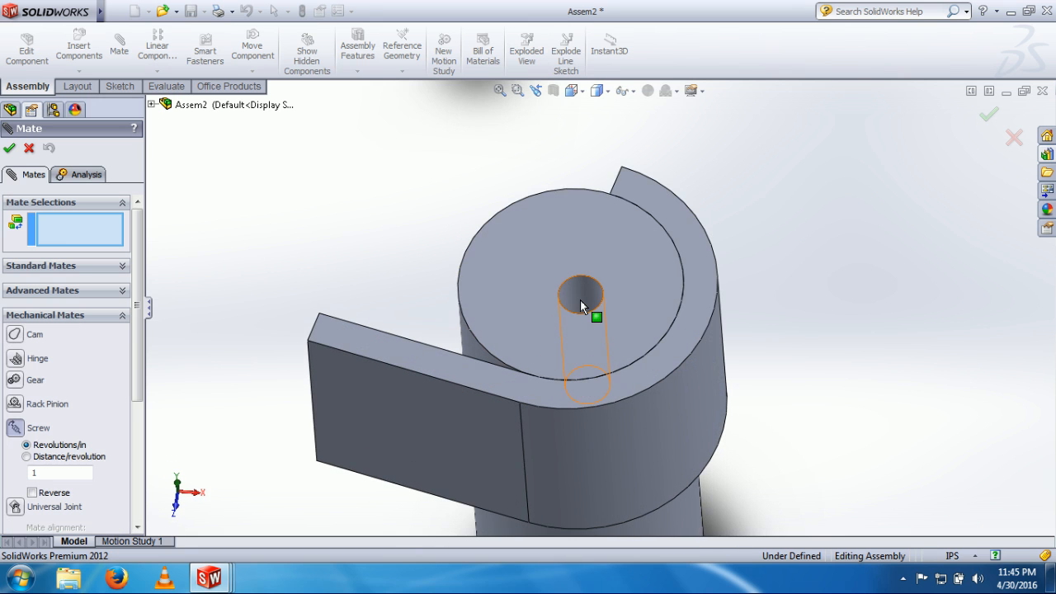
click(579, 298)
Pick the cylindrical face just under the hex screw's head as the second reference of the Screw mate.
scroll(577, 288, up, 3)
scroll(577, 157, up, 3)
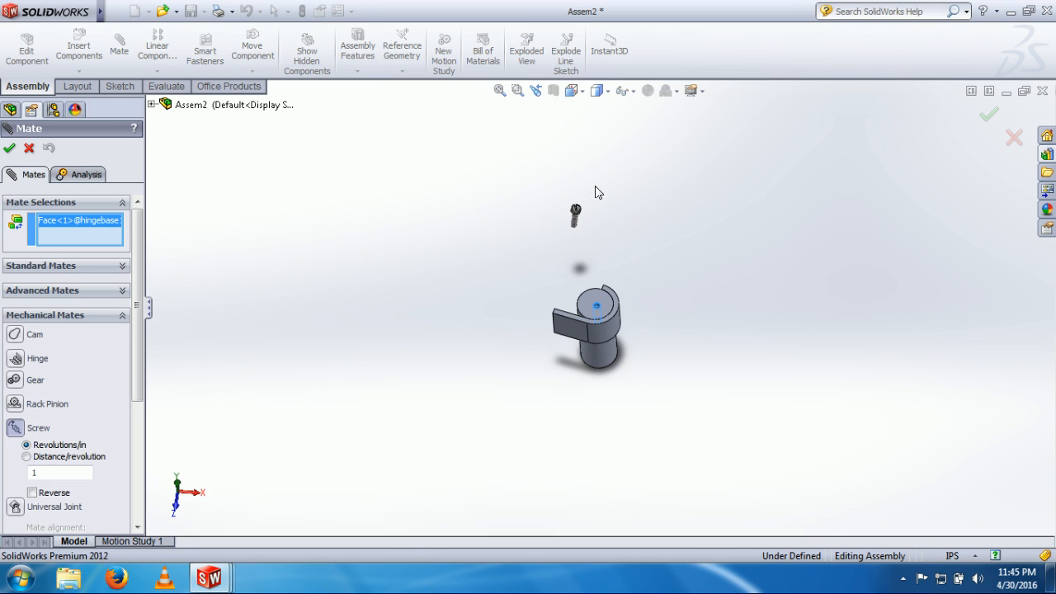
scroll(586, 222, down, 6)
middle_drag(463, 188, 485, 149)
middle_drag(368, 241, 464, 209)
scroll(330, 280, up, 3)
scroll(207, 349, down, 6)
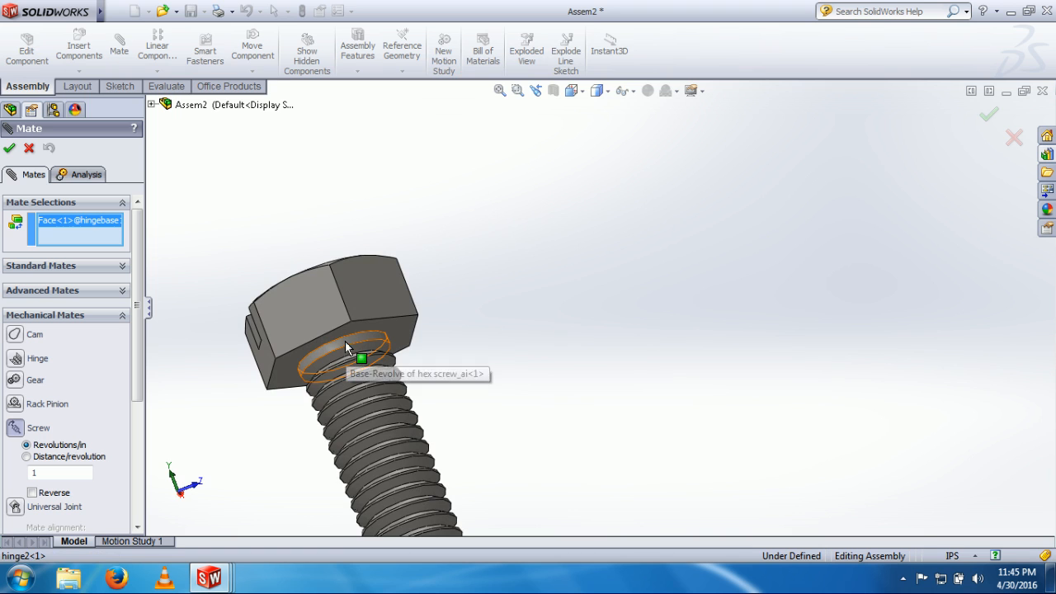
click(345, 343)
scroll(564, 266, up, 1)
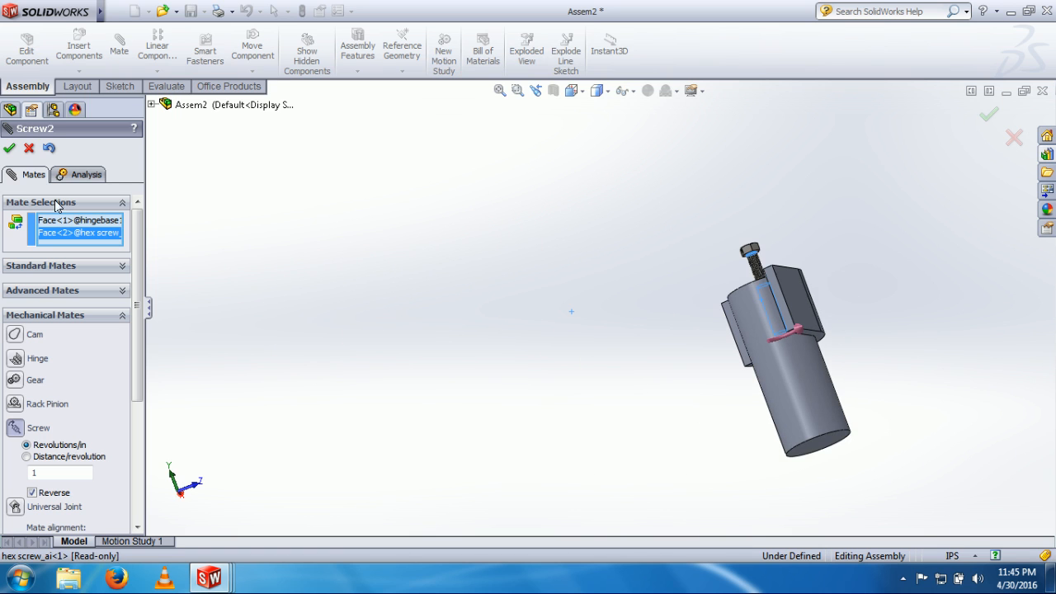
middle_drag(571, 312, 632, 382)
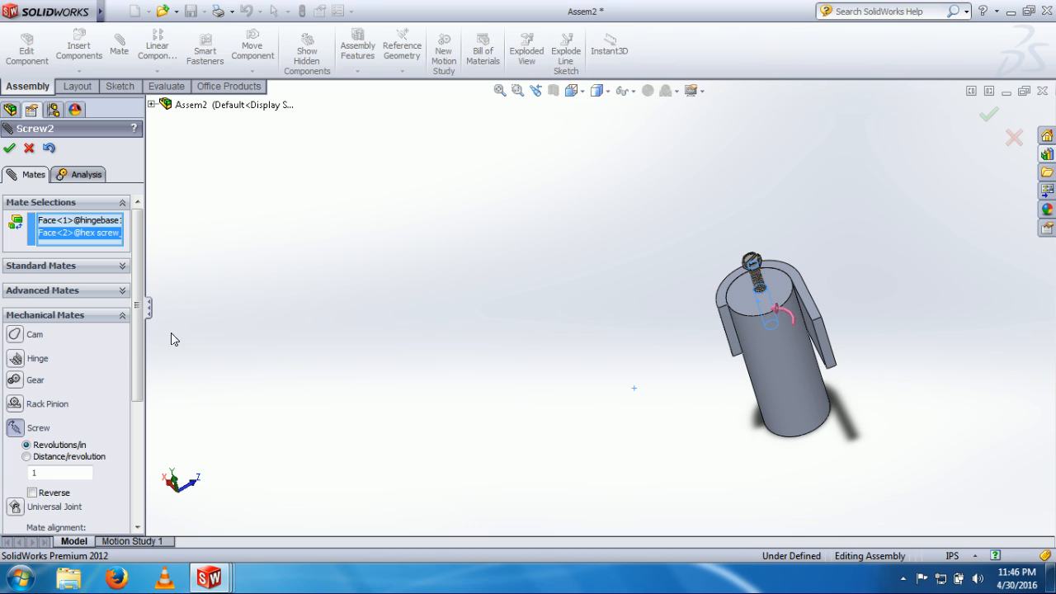
Try reversing the rotation direction of the Screw mate.
scroll(142, 363, down, 3)
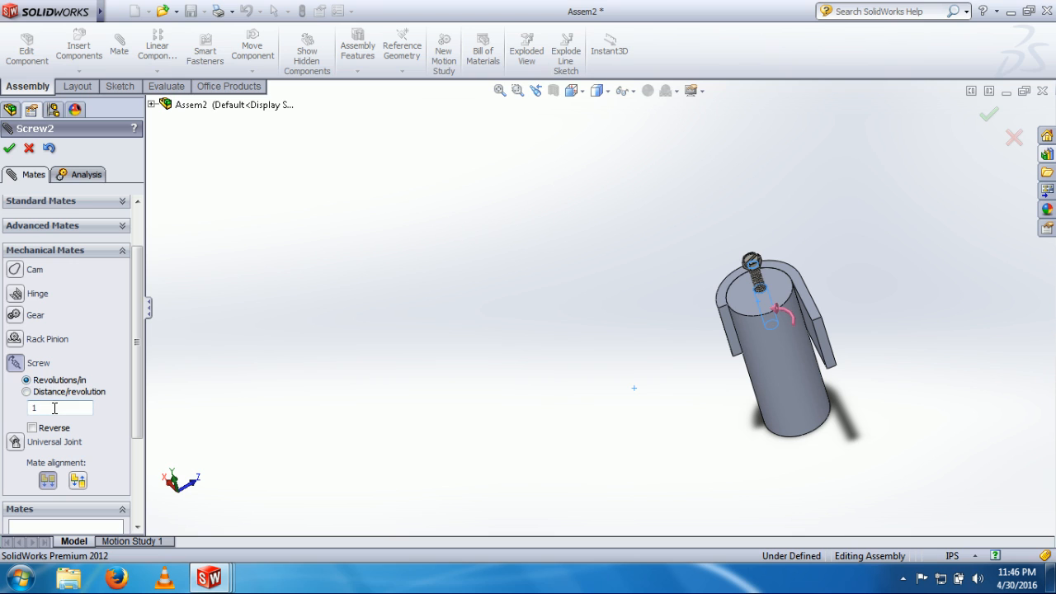
click(57, 432)
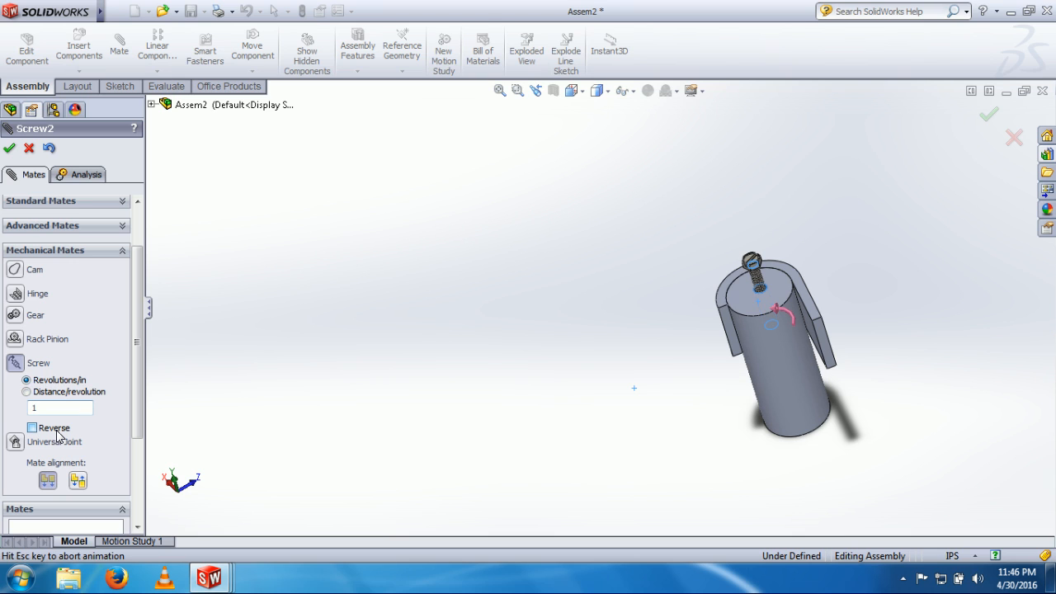
click(57, 430)
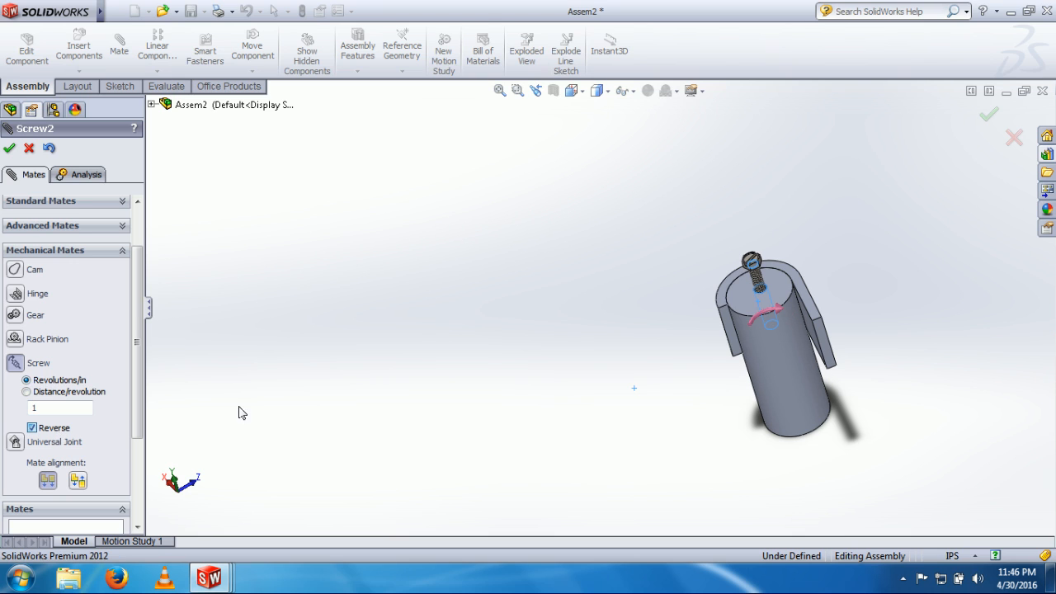
Try the opposite mate alignment, return to the original alignment, and accept the Screw mate with Reverse off.
click(74, 484)
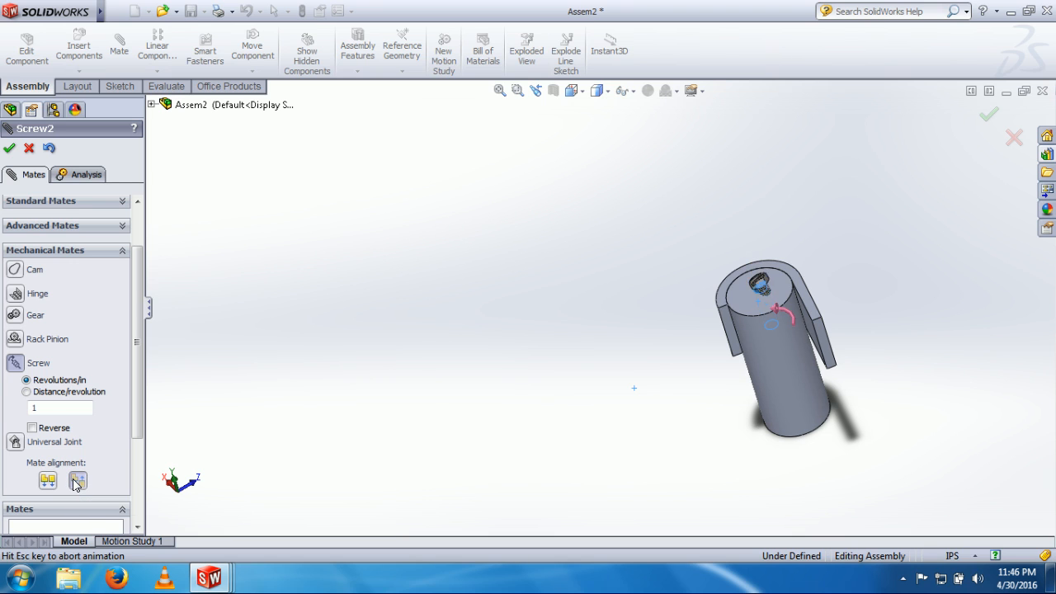
click(48, 480)
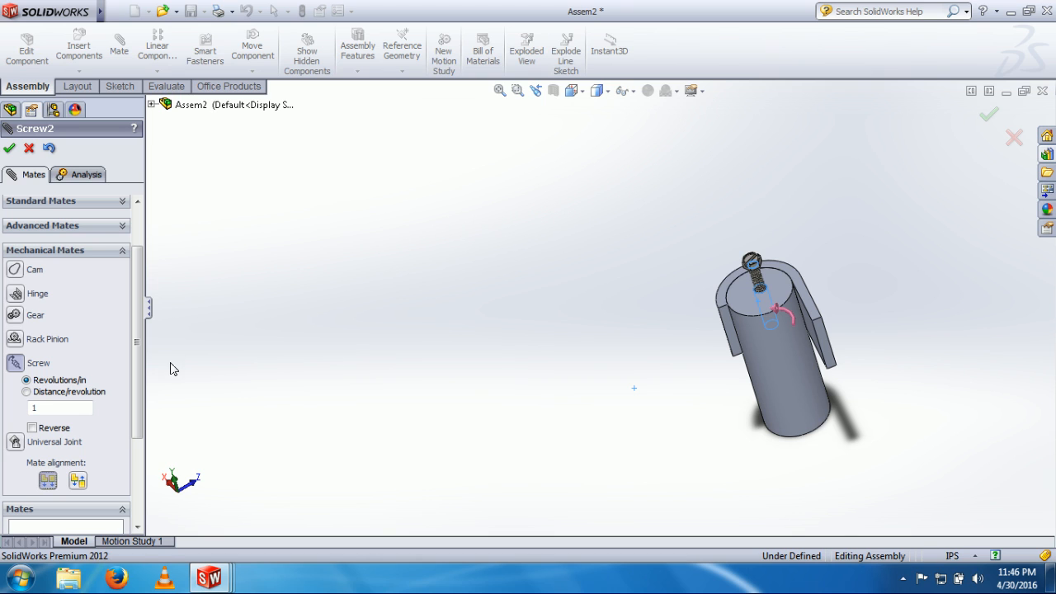
click(9, 149)
click(9, 149)
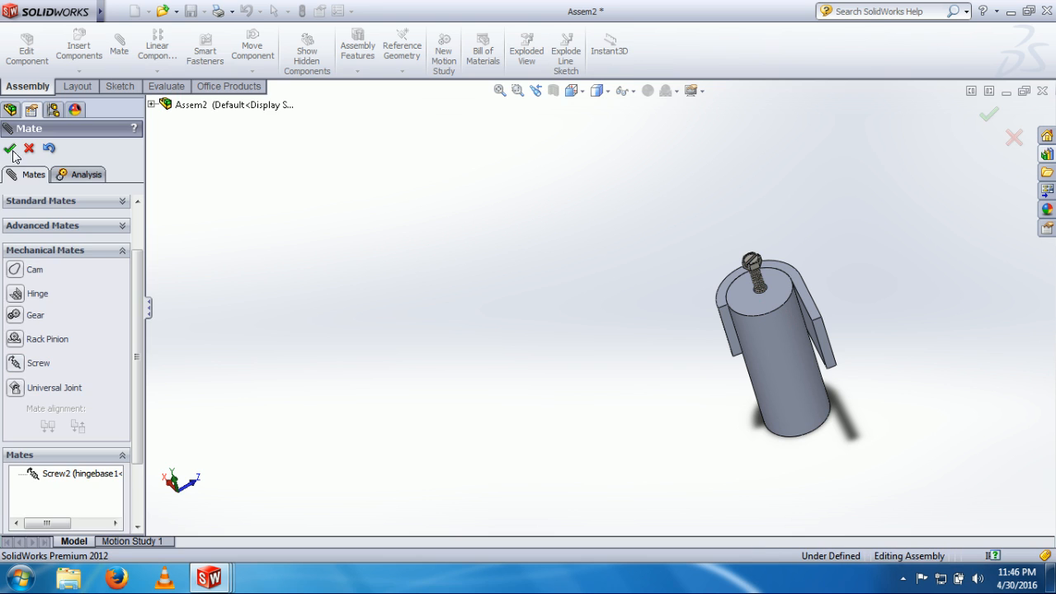
Turn the mated hex screw by its head in the hole to test the Screw mate's motion, then clear the selection.
scroll(768, 270, down, 6)
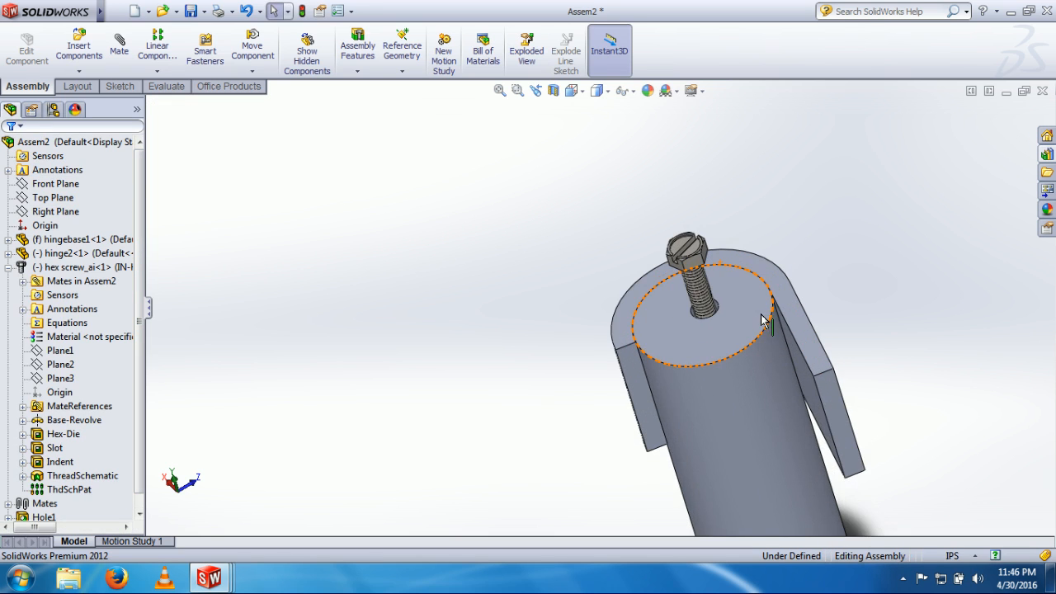
drag(624, 228, 672, 331)
scroll(453, 203, up, 2)
middle_drag(453, 203, 552, 295)
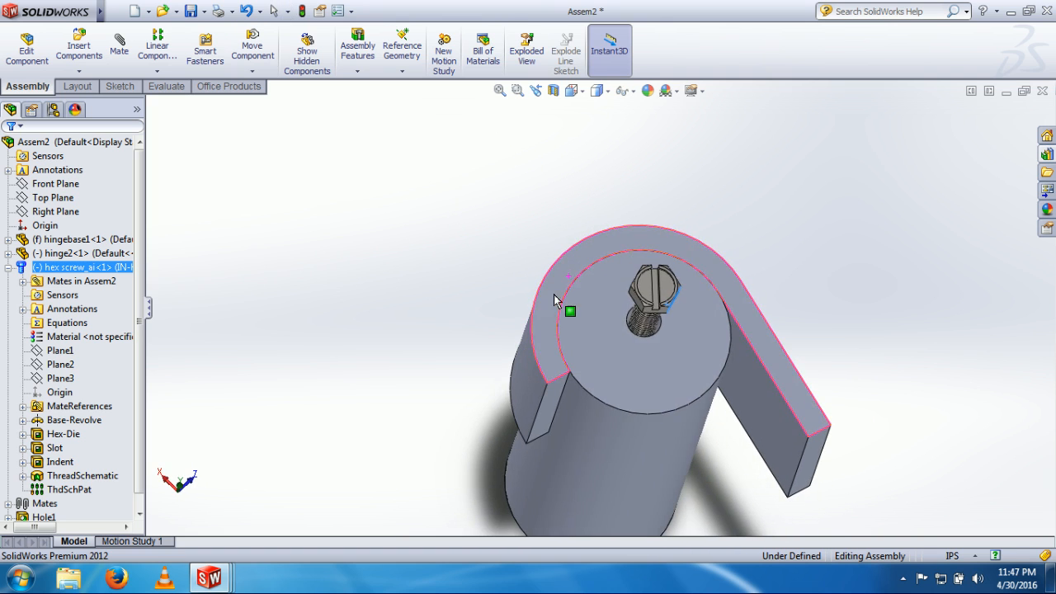
drag(663, 297, 676, 230)
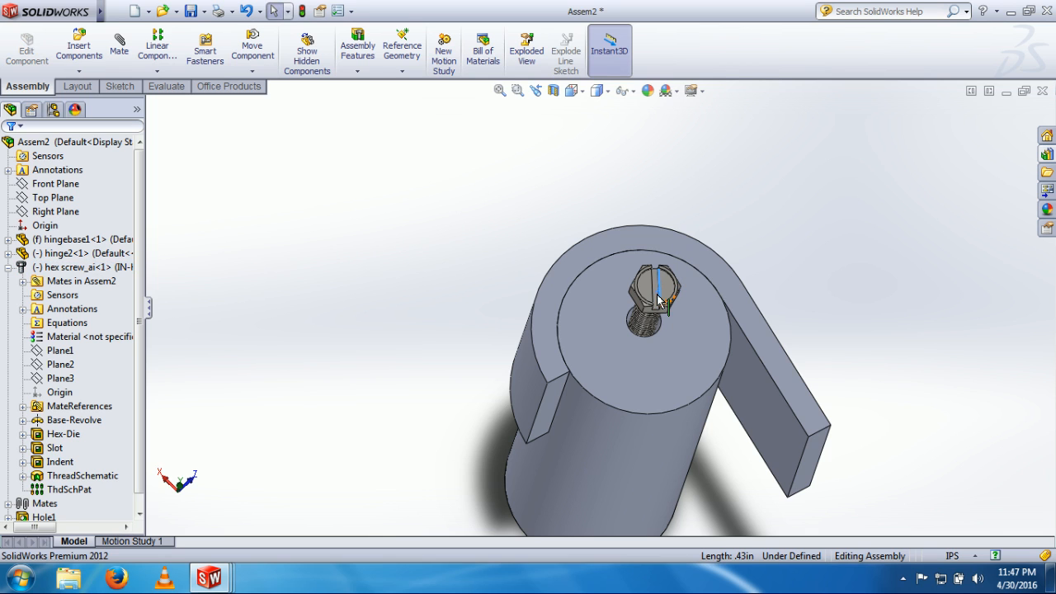
drag(662, 311, 653, 356)
key(Escape)
click(338, 283)
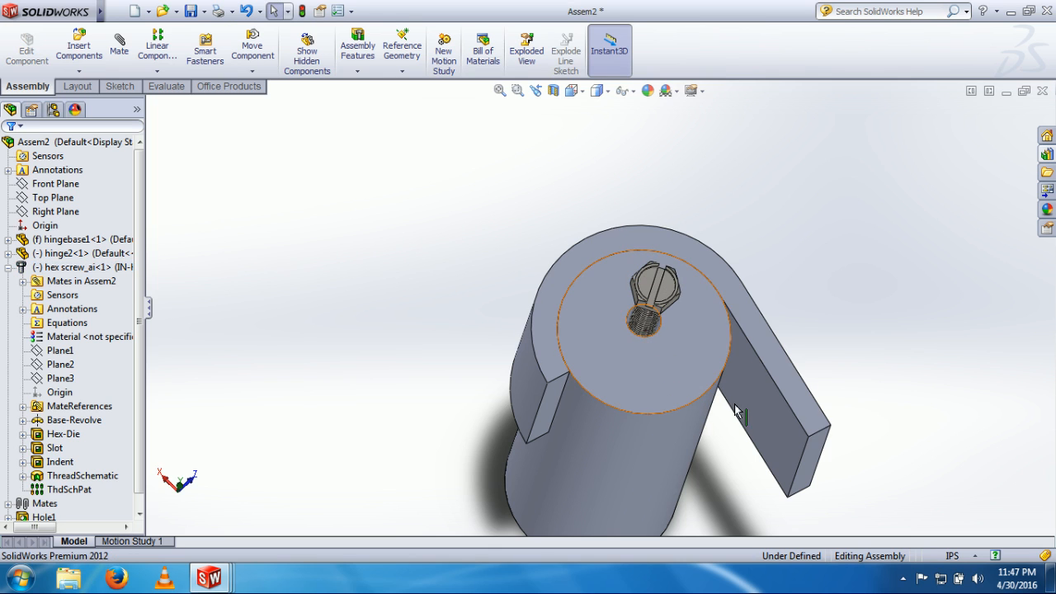